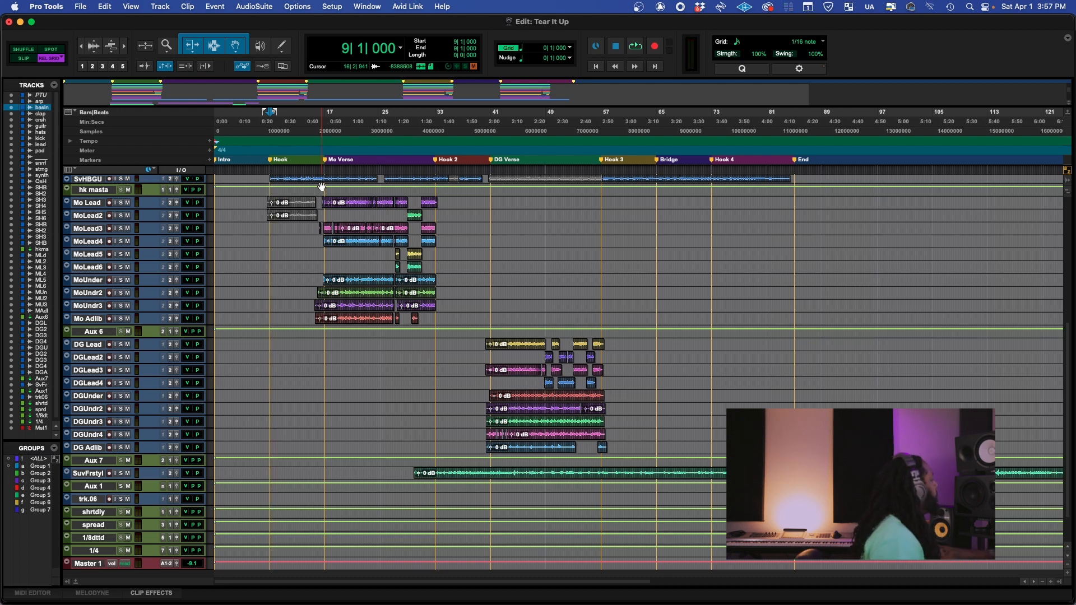
Play back the song from the hook at bar 9, stop it, and review the upper tracks.
{"action": "key", "text": "space"}
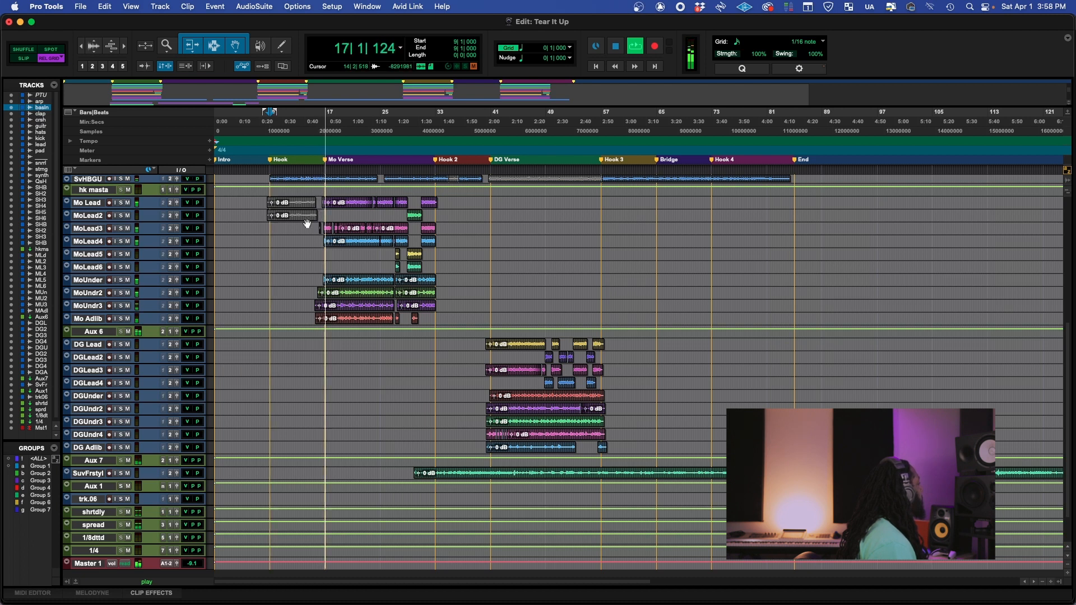
{"action": "key", "text": "space"}
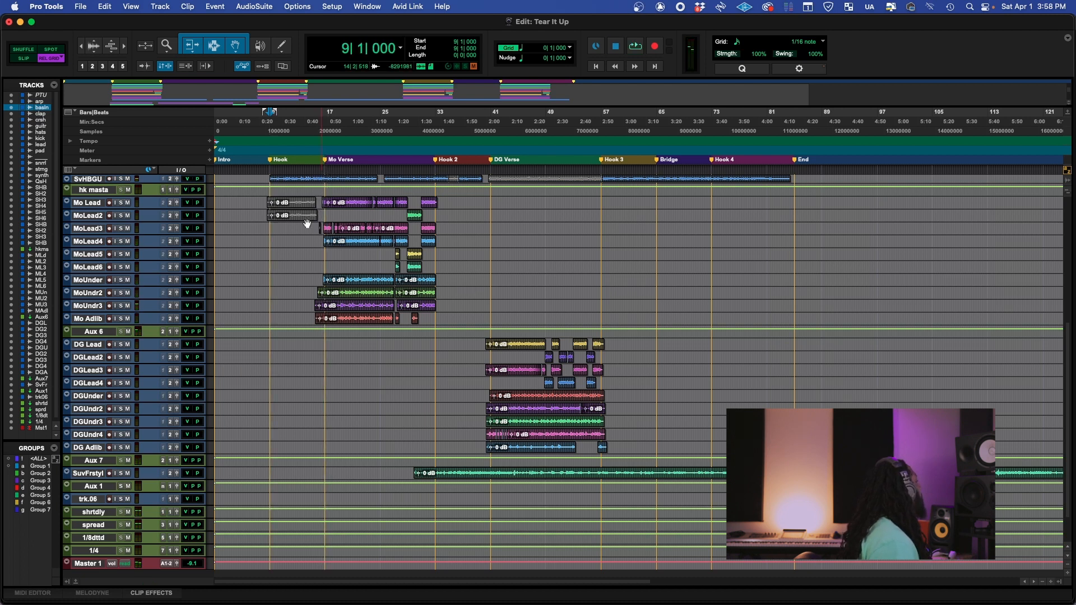
{"action": "scroll", "coordinate": [307, 224], "scroll_direction": "up", "scroll_amount": 6}
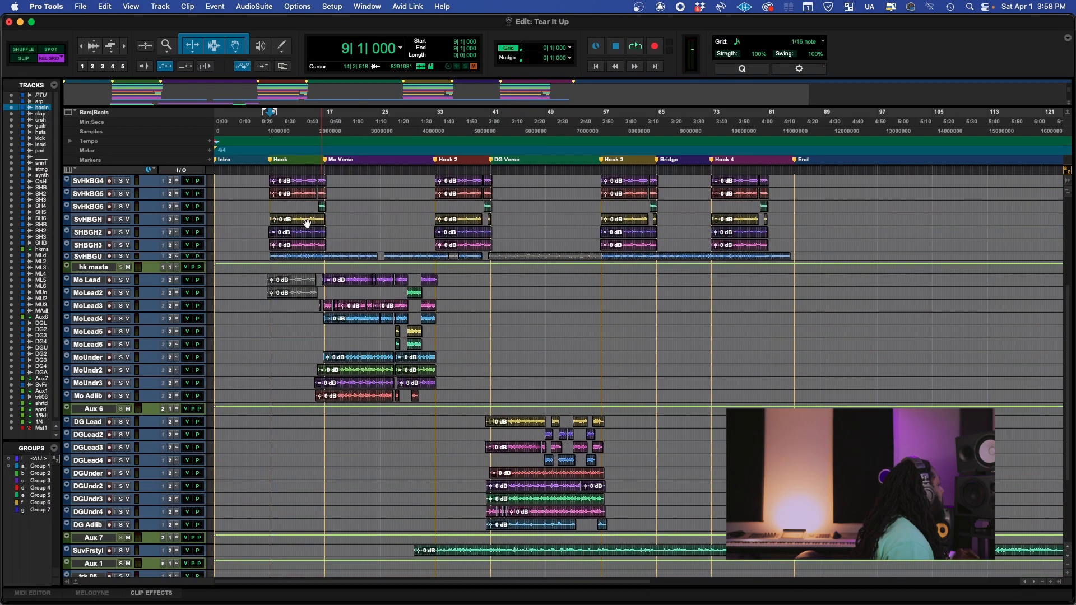
{"action": "scroll", "coordinate": [297, 240], "scroll_direction": "up", "scroll_amount": 10}
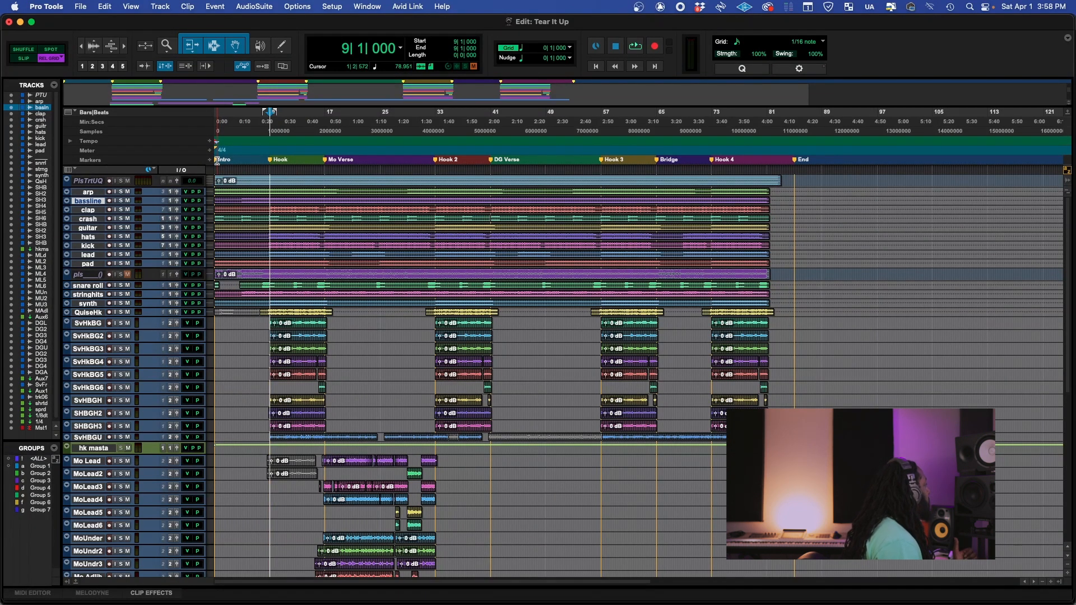
Place the edit cursor at bar 2, near the start of the intro.
{"action": "left_click", "coordinate": [844, 168]}
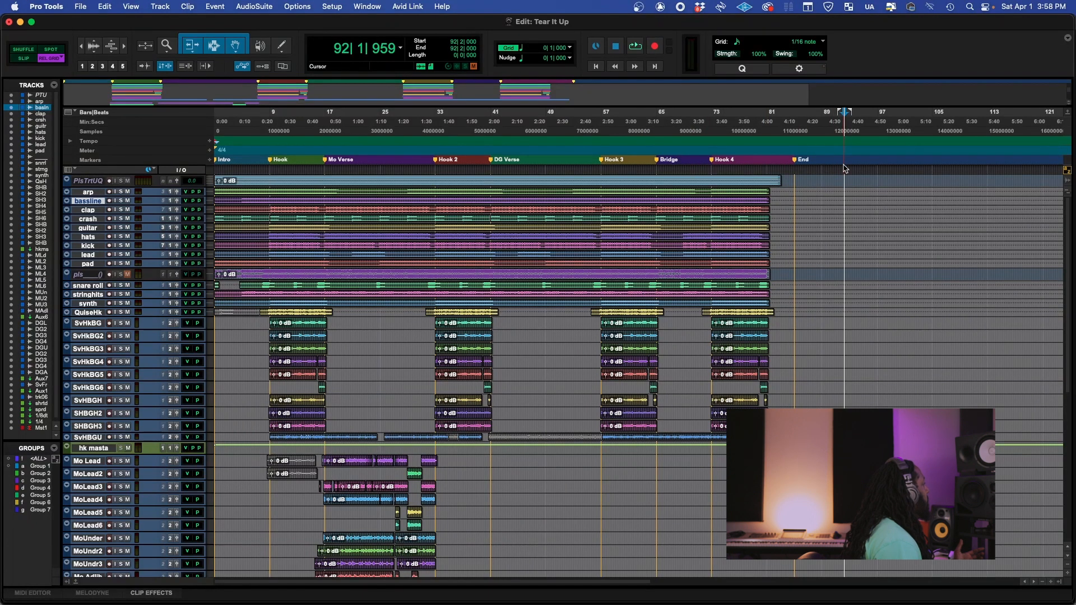
{"action": "left_click", "coordinate": [848, 170]}
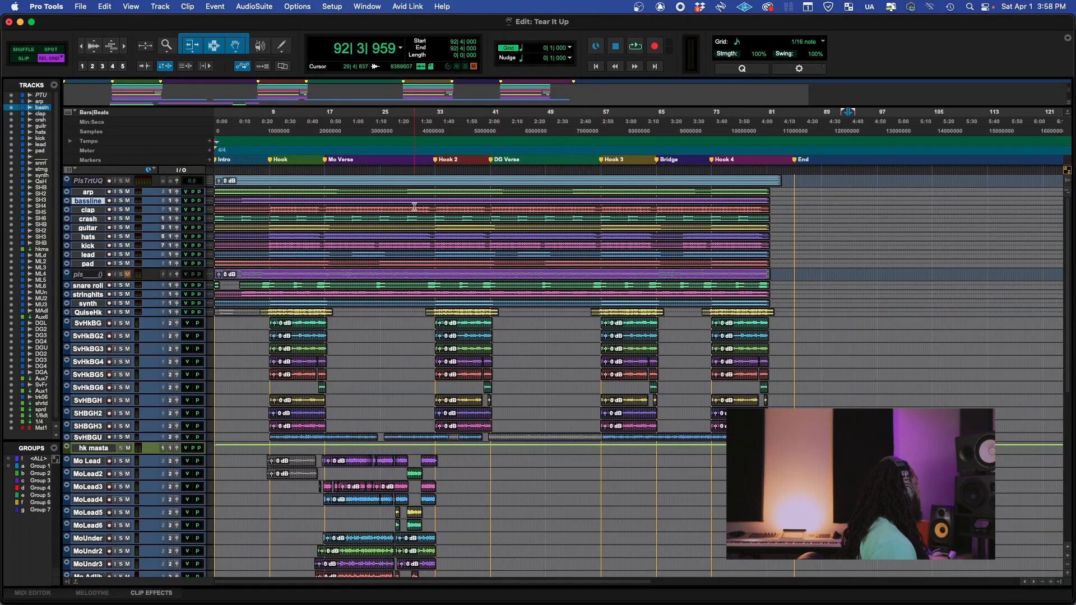
{"action": "left_click", "coordinate": [220, 167]}
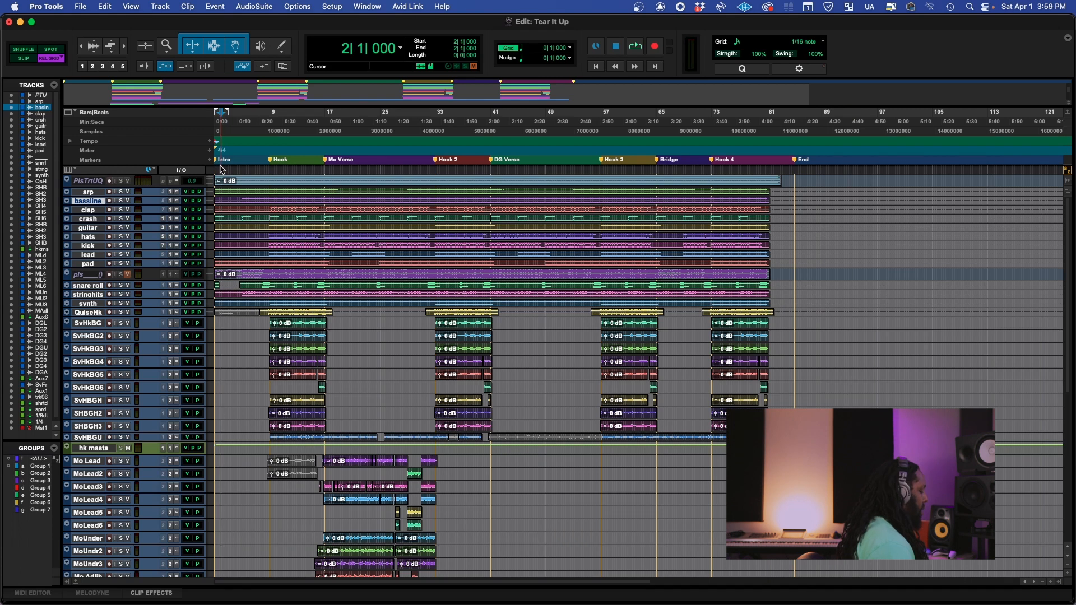
Examine the clip starts at the beginning of the intro up close, and compare them with the full arrangement.
{"action": "key", "text": "t"}
{"action": "key", "text": "t"}
{"action": "key", "text": "t"}
{"action": "key", "text": "t"}
{"action": "key", "text": "t"}
{"action": "key", "text": "t"}
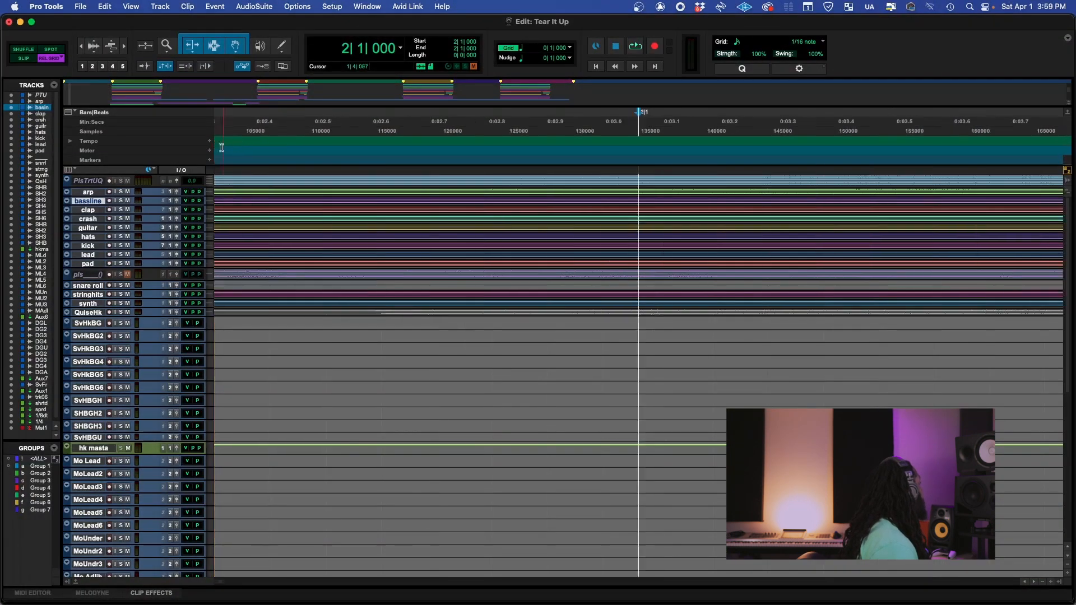
{"action": "scroll", "coordinate": [334, 312], "scroll_direction": "left", "scroll_amount": 2}
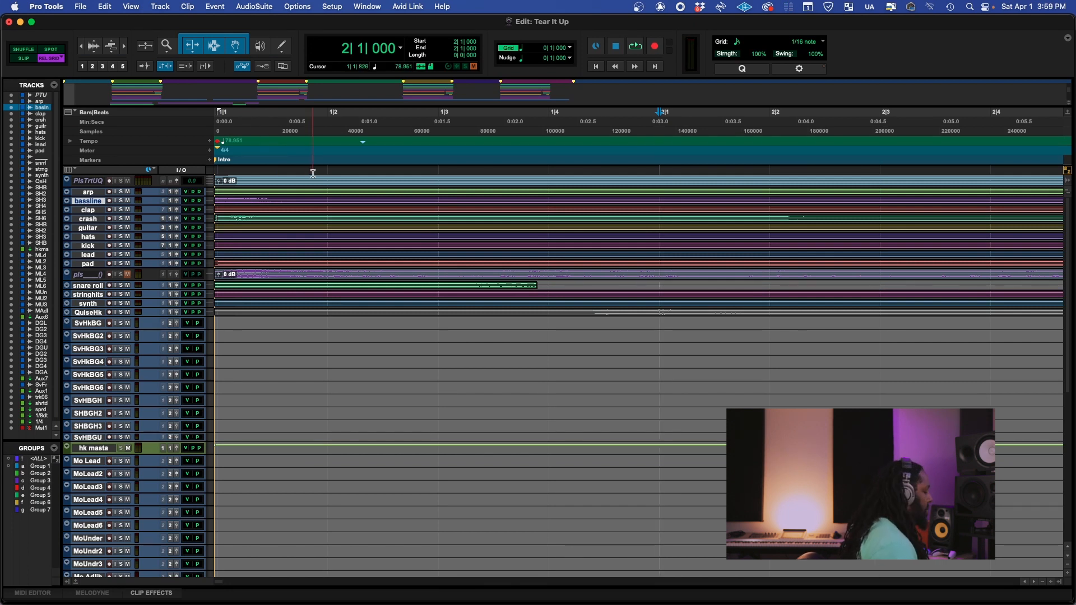
{"action": "key", "text": "r"}
{"action": "key", "text": "r"}
{"action": "key", "text": "r"}
{"action": "key", "text": "r"}
{"action": "key", "text": "r"}
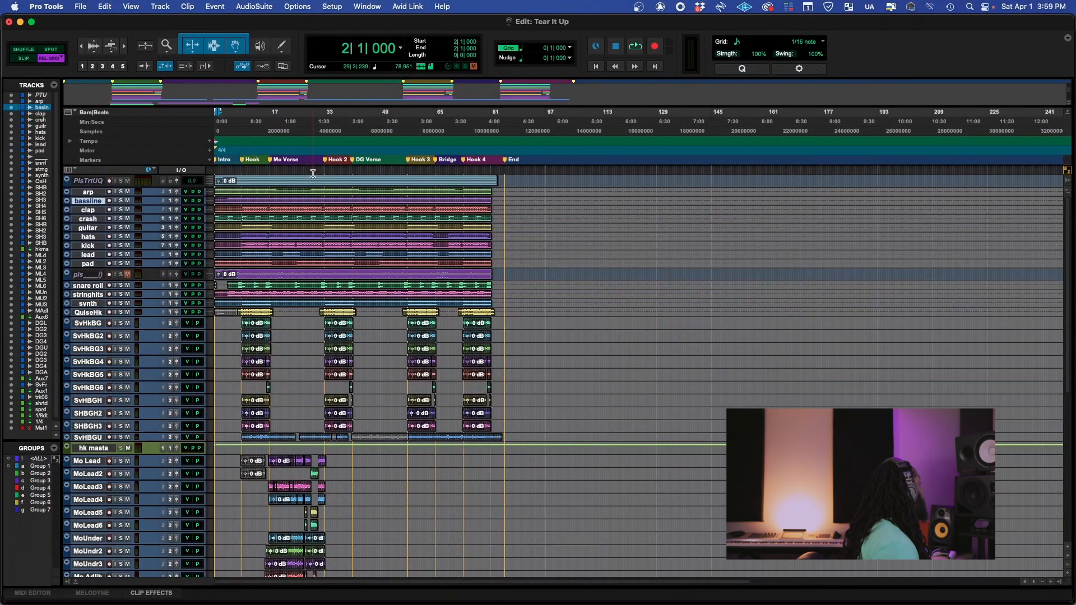
{"action": "key", "text": "t"}
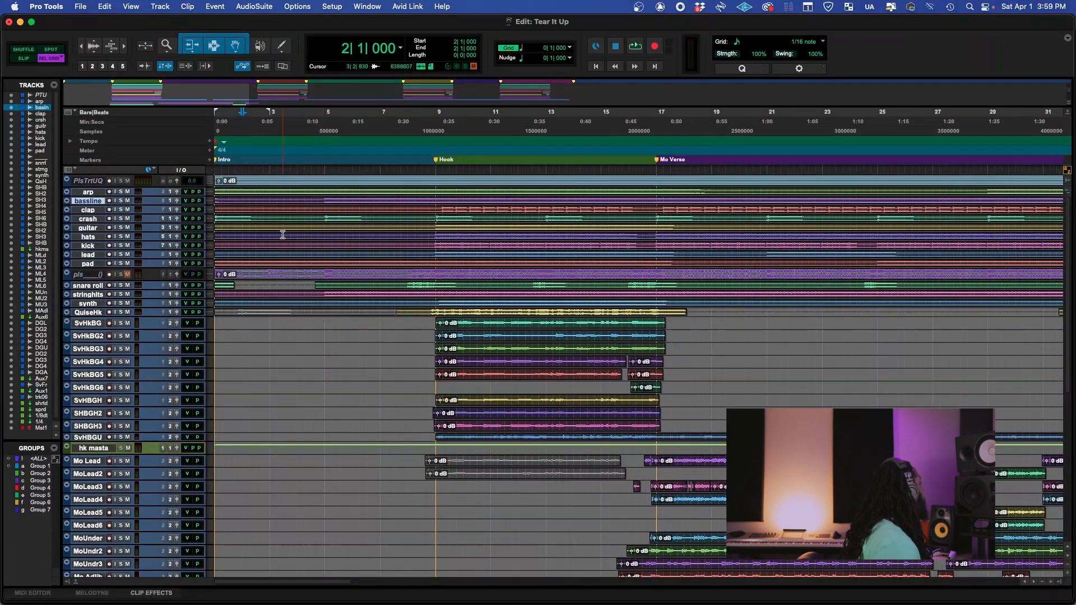
{"action": "left_click", "coordinate": [91, 193]}
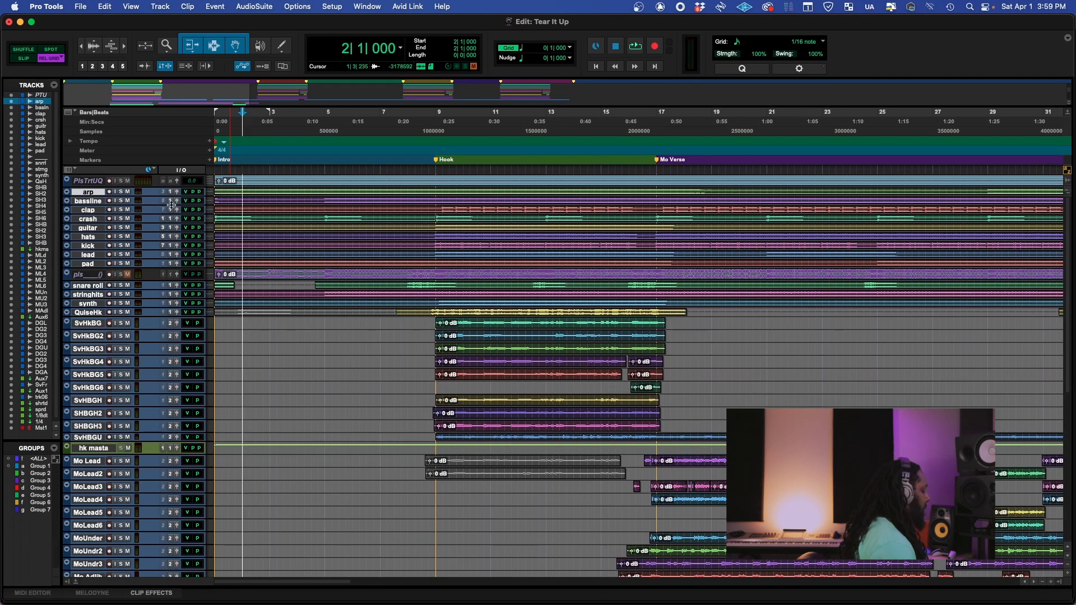
{"action": "key", "text": "r"}
{"action": "key", "text": "r"}
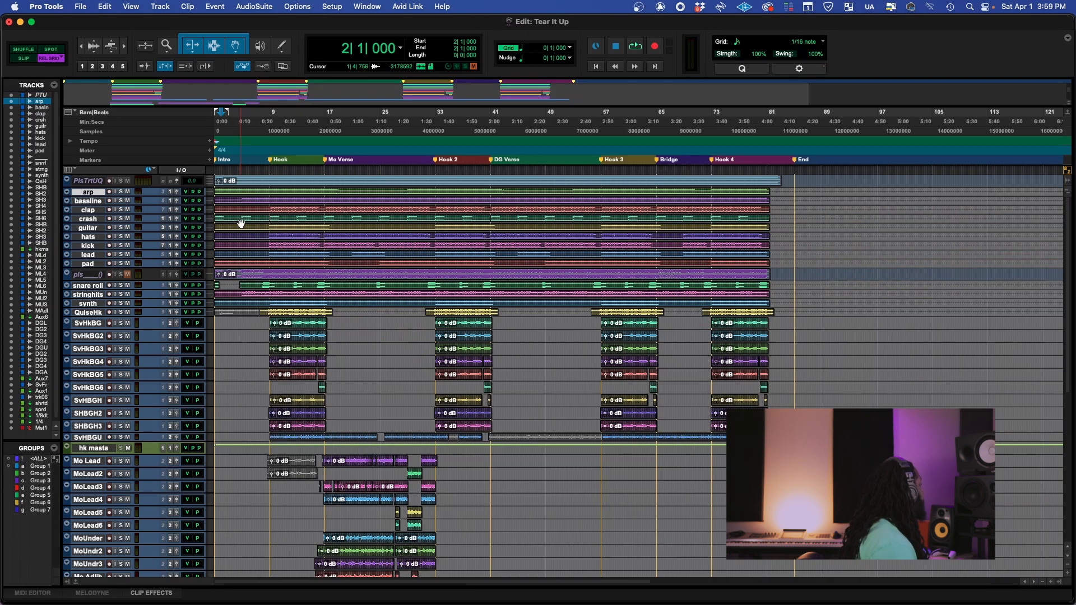
Select all tracks from arp through Master 1, leaving out the first inactive track.
{"action": "left_click", "coordinate": [90, 182]}
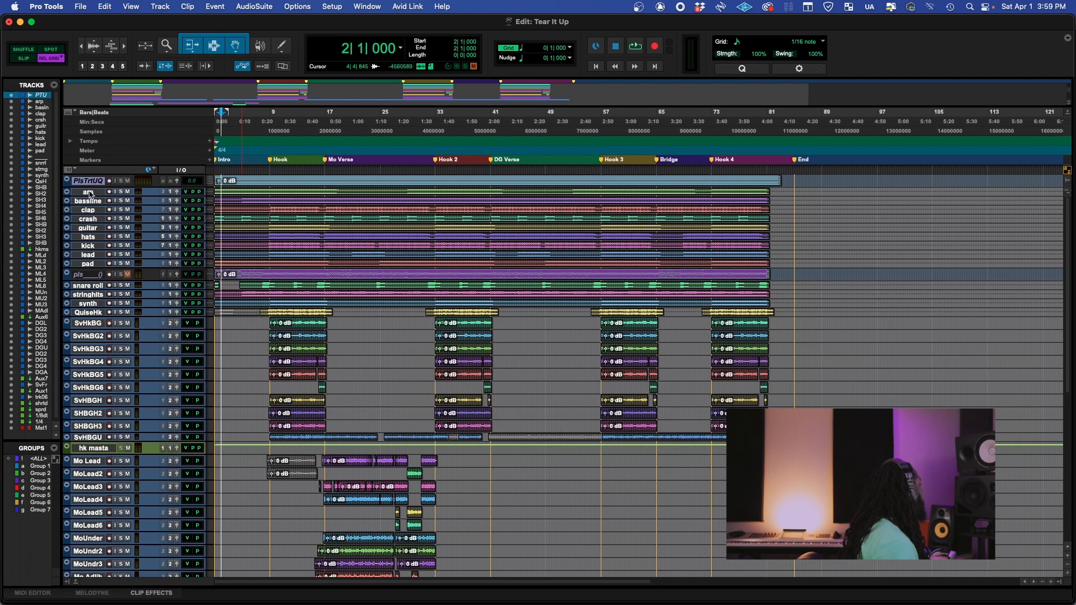
{"action": "left_click", "coordinate": [90, 193]}
{"action": "scroll", "coordinate": [91, 239], "scroll_direction": "down", "scroll_amount": 1}
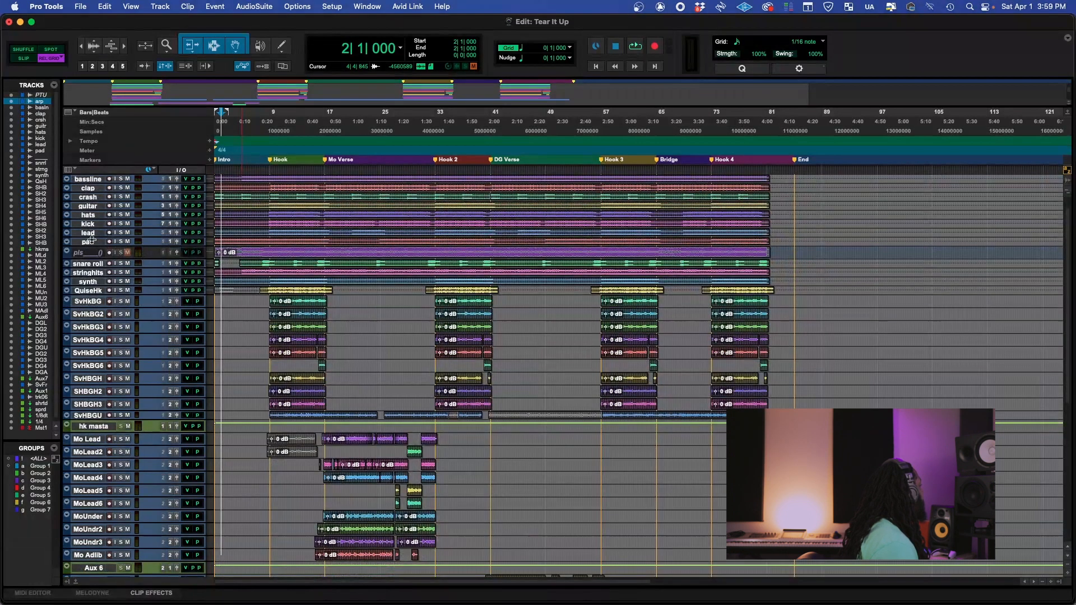
{"action": "scroll", "coordinate": [91, 240], "scroll_direction": "down", "scroll_amount": 13}
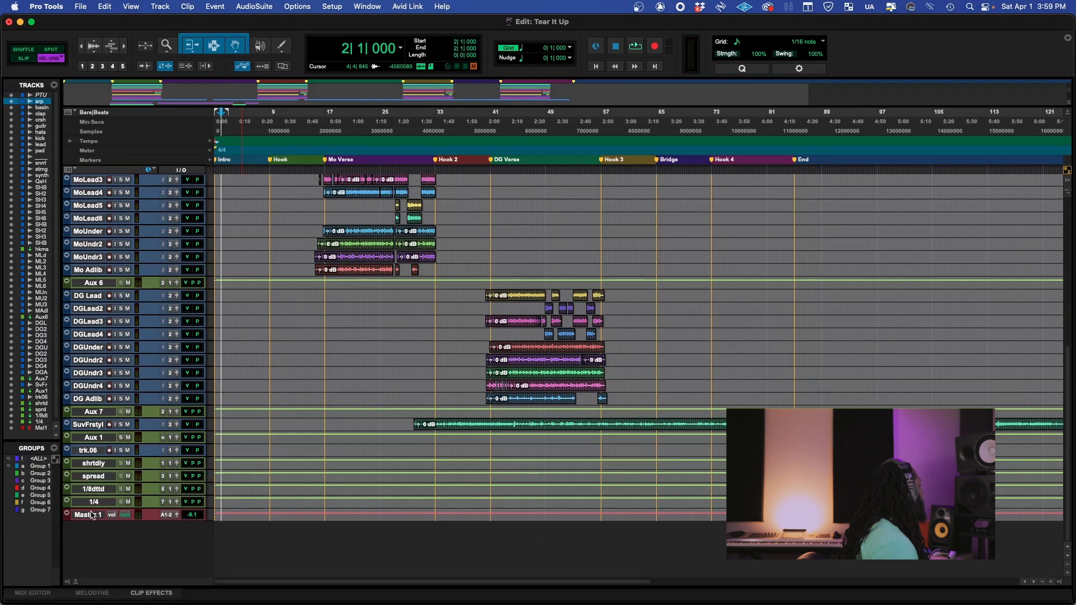
{"action": "left_click", "coordinate": [92, 516], "text": "shift"}
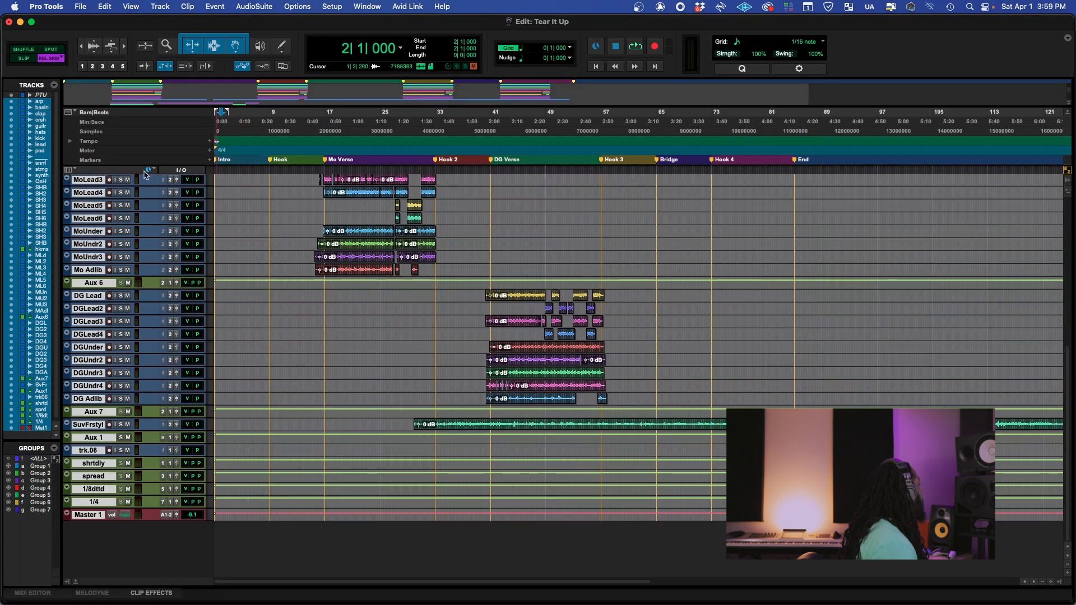
Export the selected tracks as AAF with Media Composer compatibility, 30 fps, 24-bit WAV, consolidated from source media with 1000 ms handles.
{"action": "left_click", "coordinate": [83, 7]}
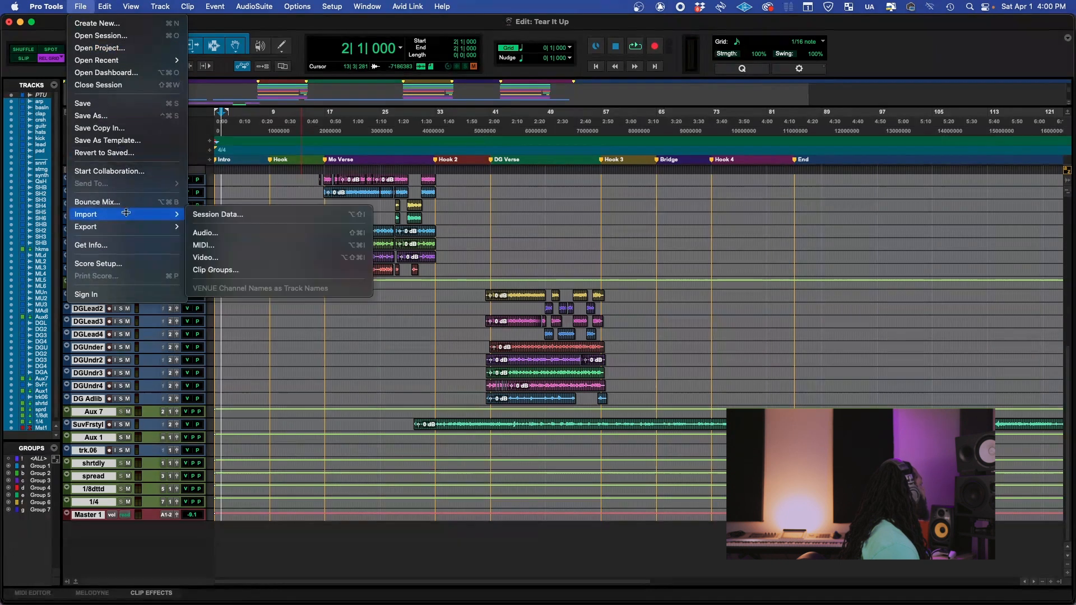
{"action": "mouse_move", "coordinate": [135, 233]}
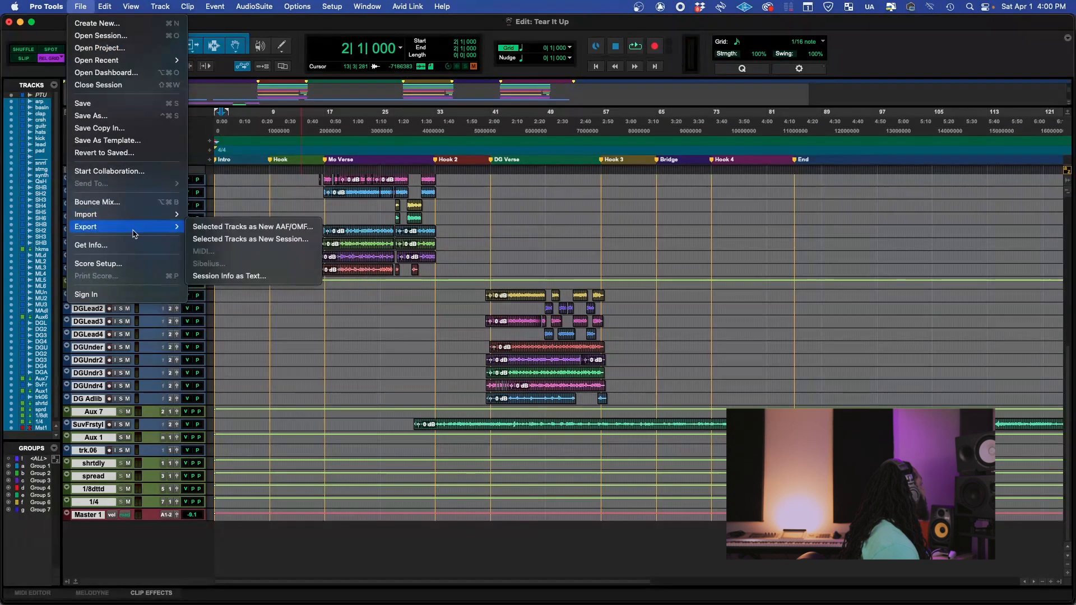
{"action": "left_click", "coordinate": [270, 227]}
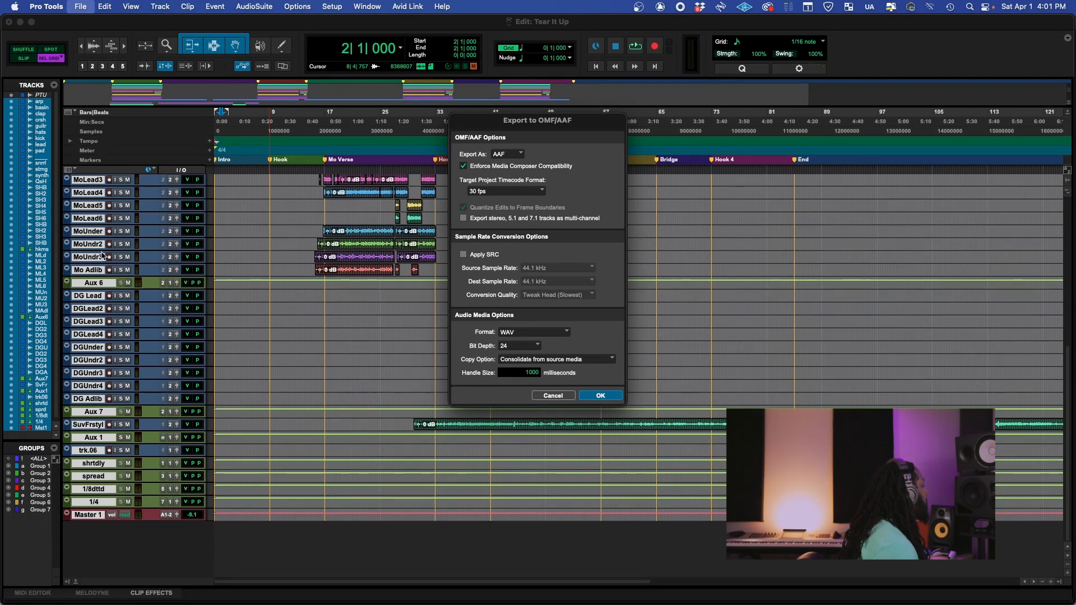
{"action": "left_click", "coordinate": [601, 396]}
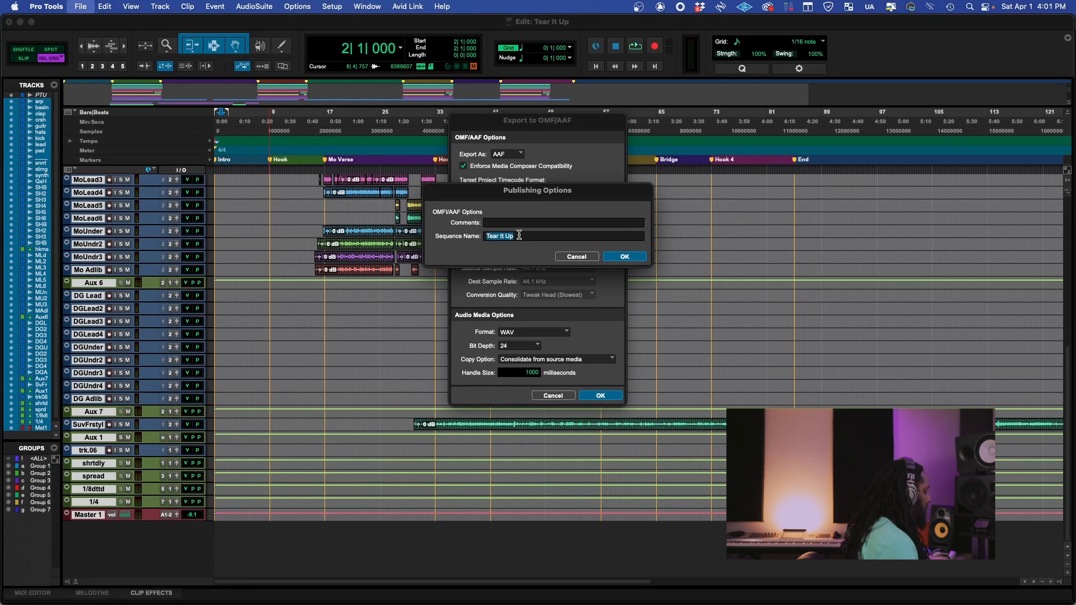
Name the exported sequence Tear It Up Mix and accept the publishing options.
{"action": "type", "text": "Tear It U"}
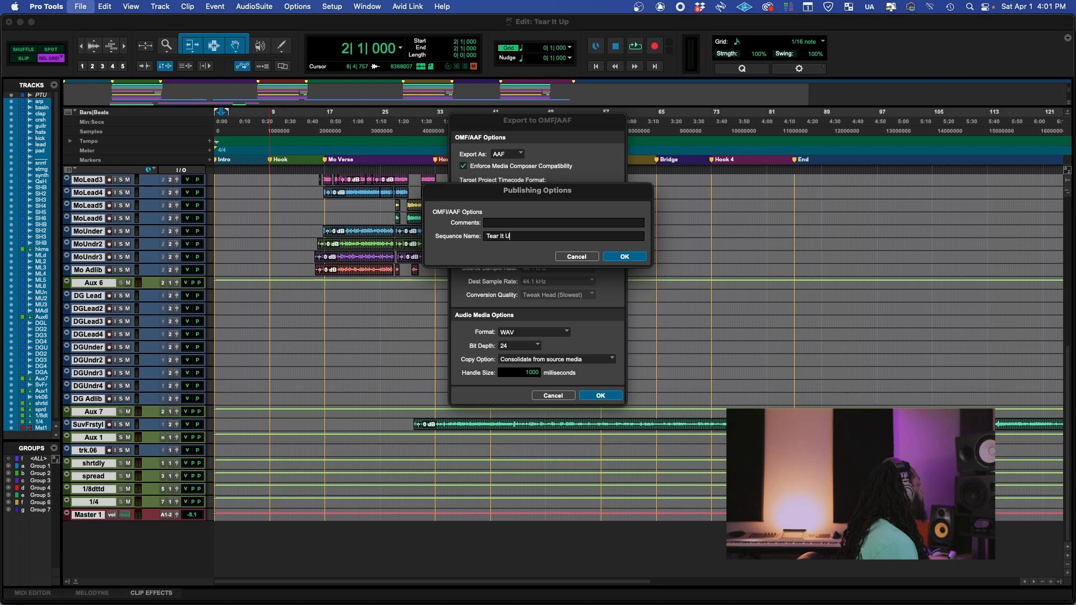
{"action": "type", "text": "p Mix"}
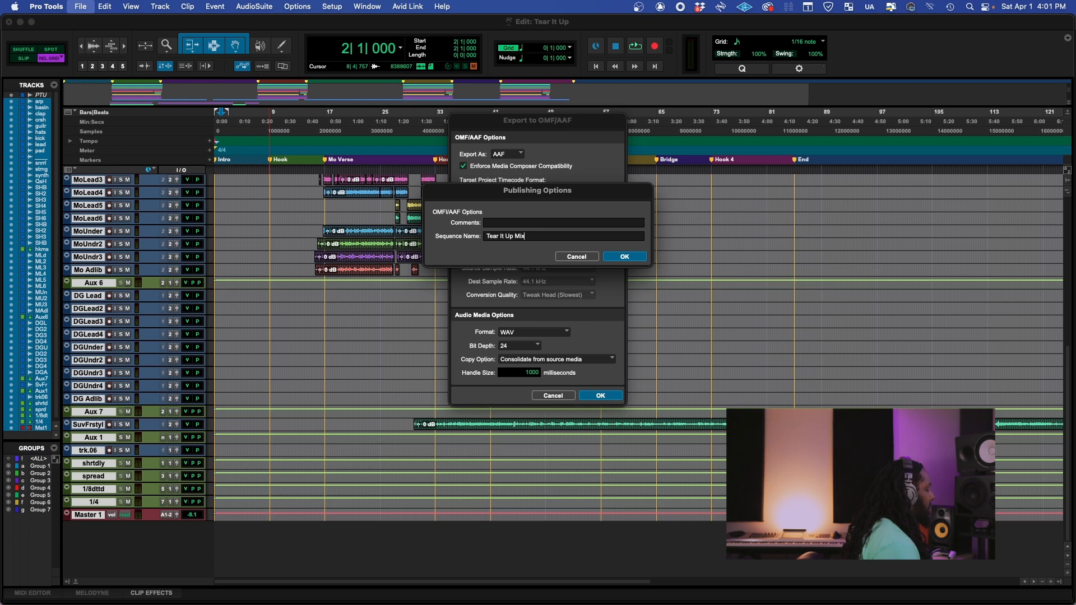
{"action": "left_click", "coordinate": [636, 257]}
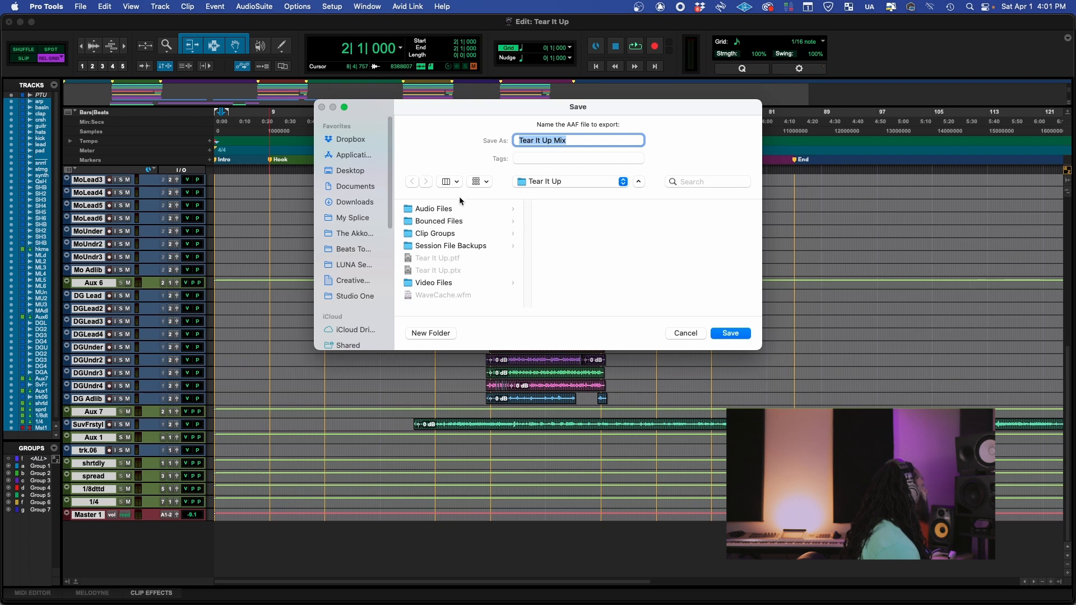
Create a new folder named Tear It Up inside LUNA Sessions as the export location.
{"action": "scroll", "coordinate": [354, 240], "scroll_direction": "down", "scroll_amount": 1}
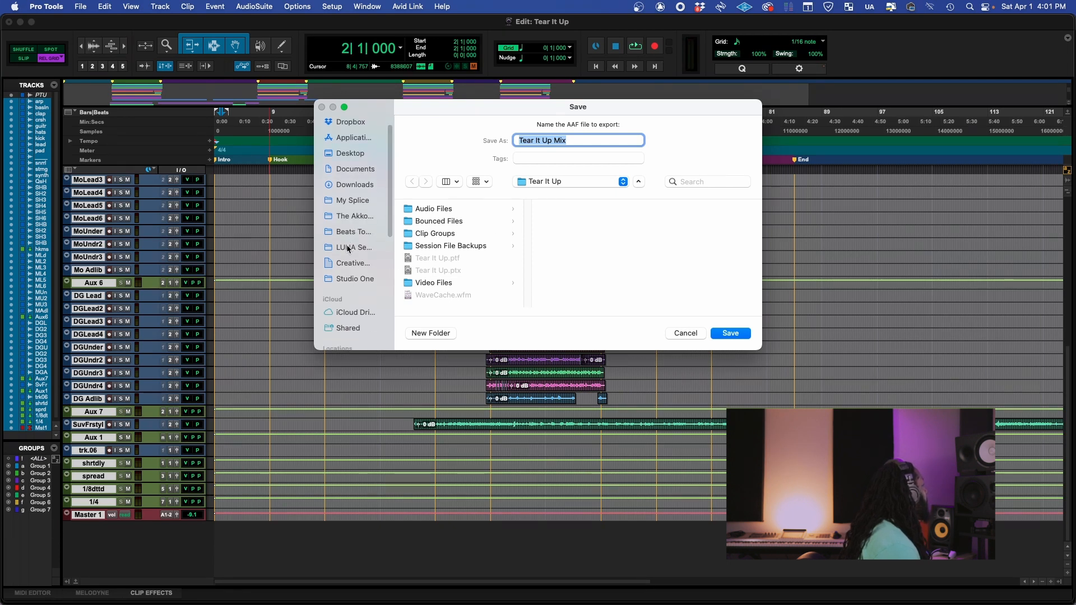
{"action": "scroll", "coordinate": [347, 248], "scroll_direction": "down", "scroll_amount": 1}
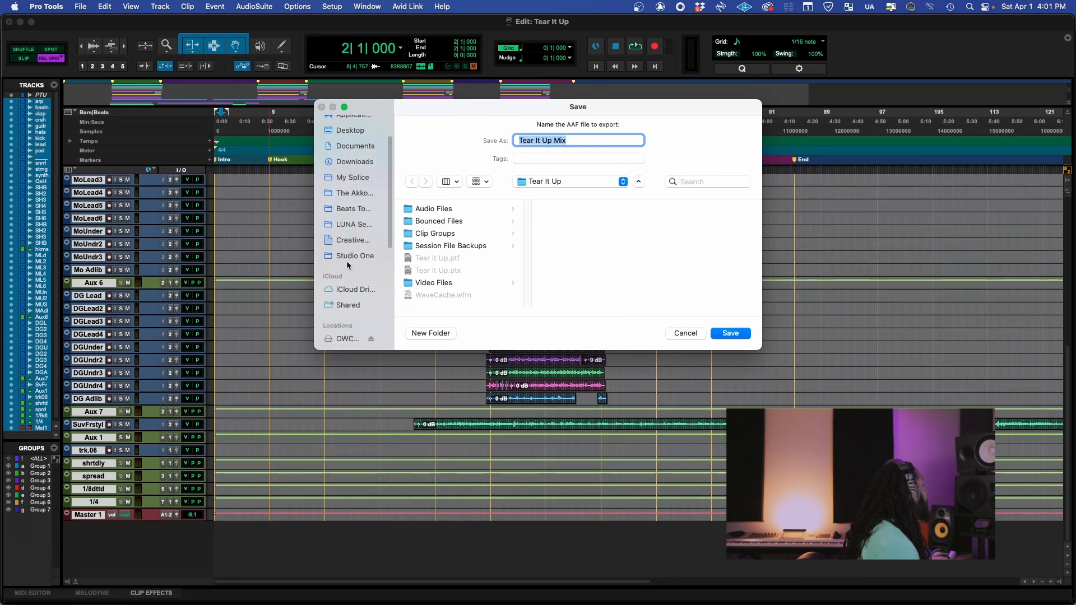
{"action": "left_click", "coordinate": [352, 224]}
{"action": "scroll", "coordinate": [463, 242], "scroll_direction": "down", "scroll_amount": 10}
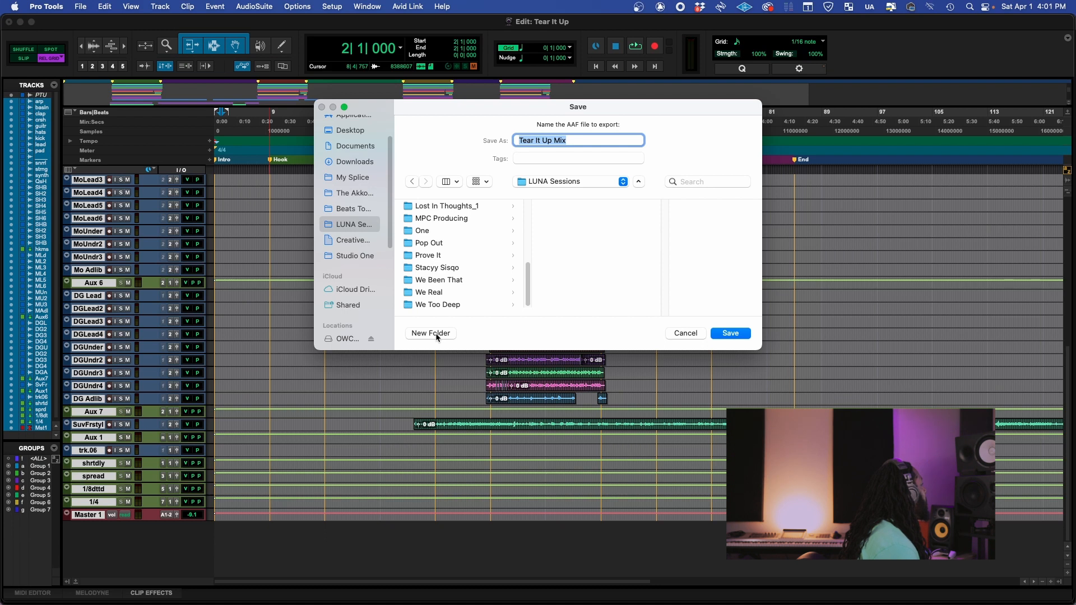
{"action": "left_click", "coordinate": [437, 334]}
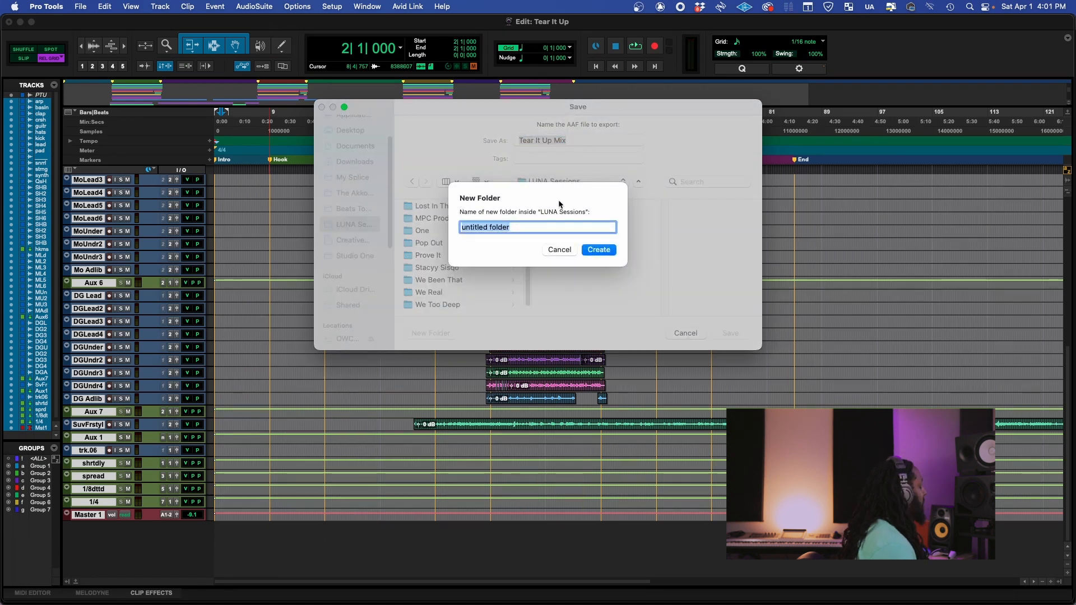
{"action": "type", "text": "Tear It"}
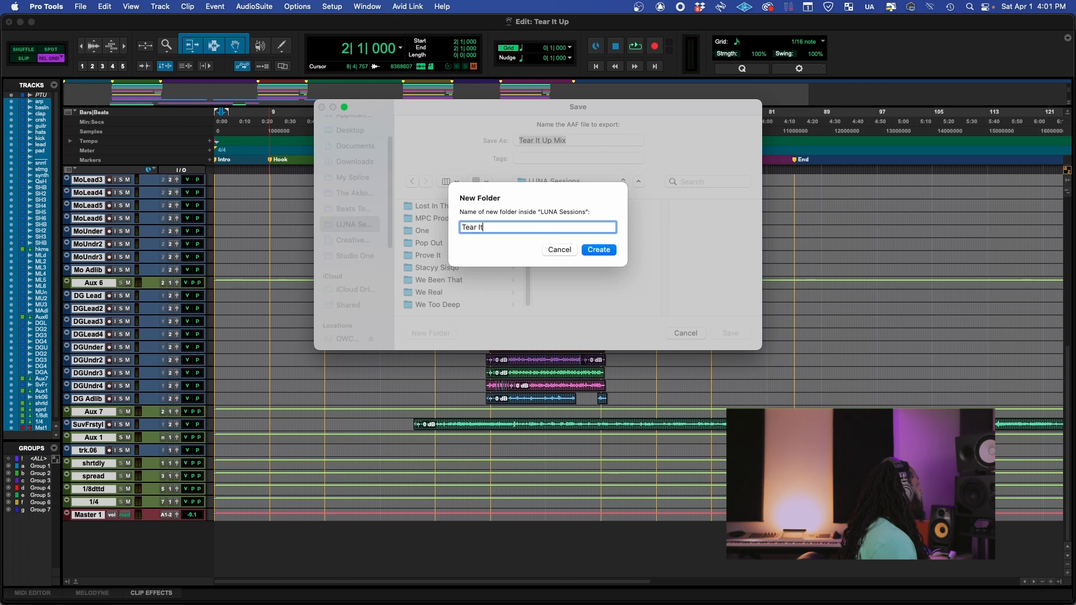
{"action": "type", "text": " UP"}
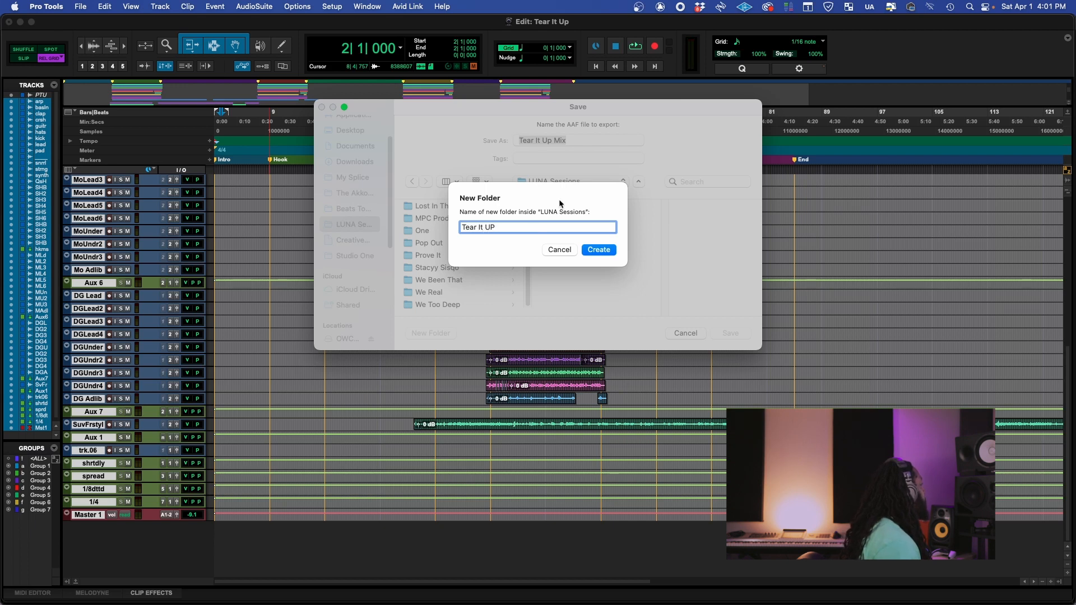
{"action": "type", "text": "p"}
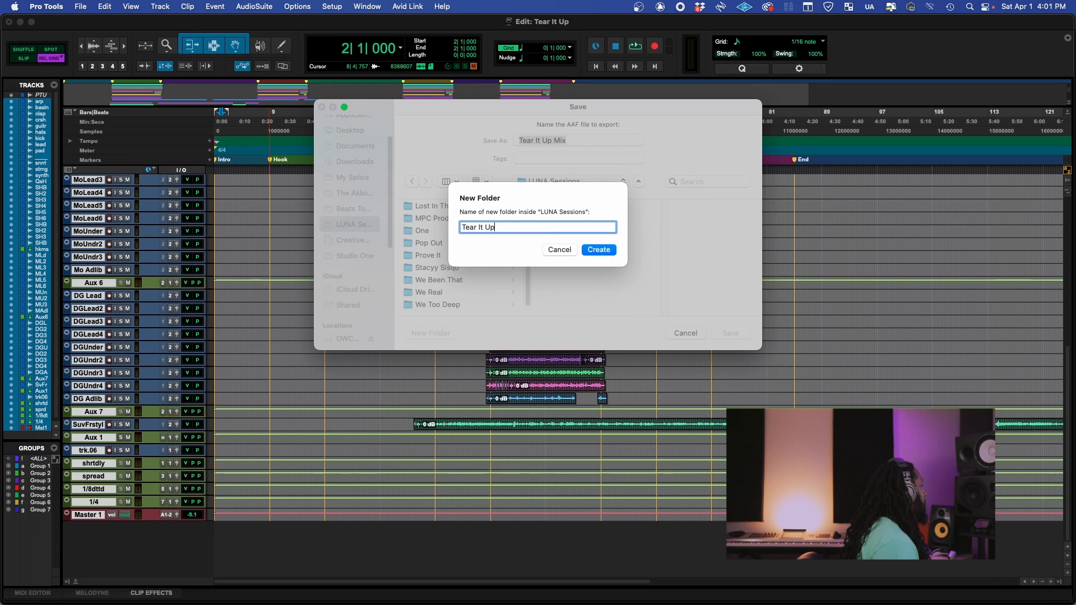
{"action": "left_click", "coordinate": [611, 250]}
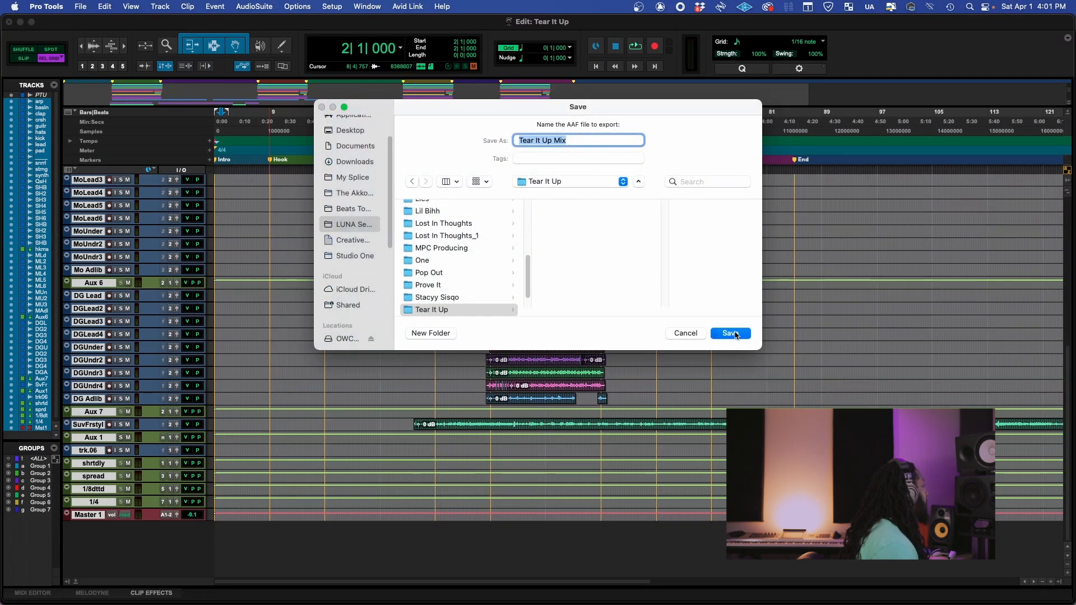
Save the AAF file as Tear It Up Mix and use the same Tear It Up folder for the converted audio files.
{"action": "key", "text": "Return"}
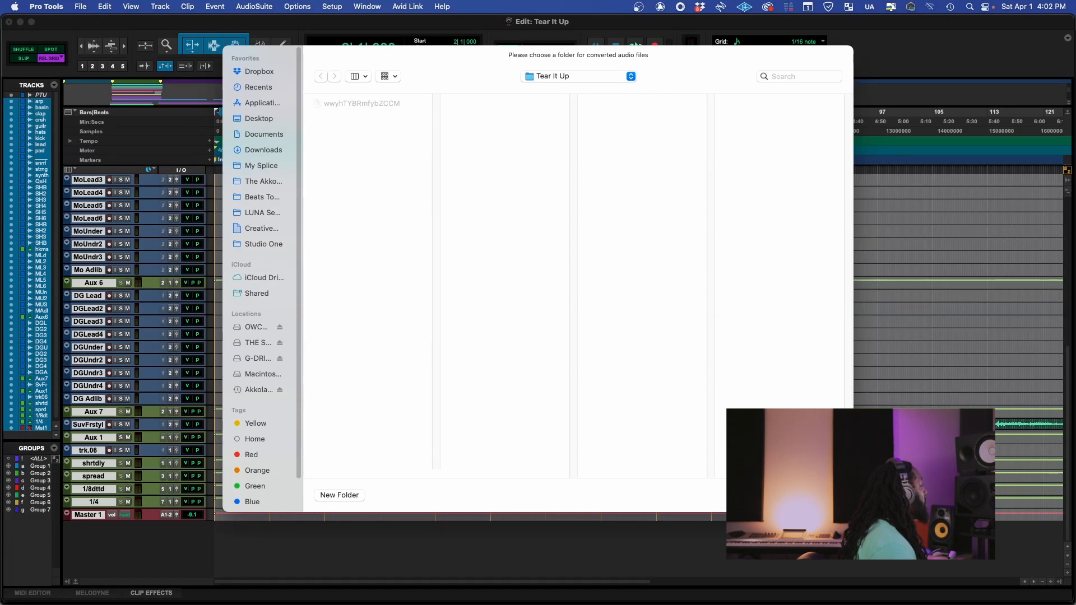
{"action": "key", "text": "Return"}
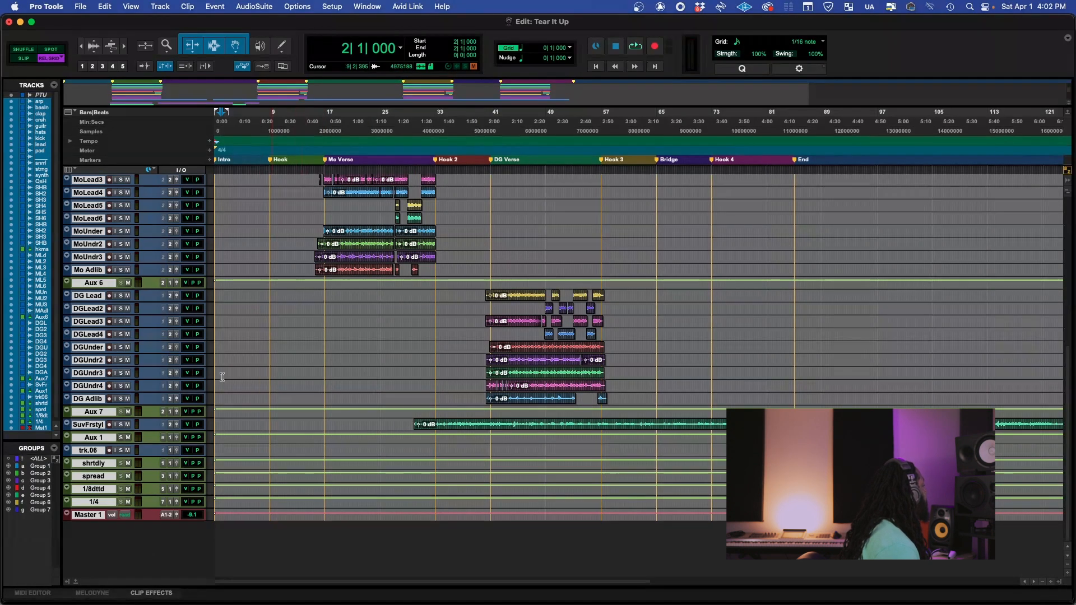
Switch to Finder and review the exported files in the Tear It Up folder inside LUNA Sessions.
{"action": "left_click", "coordinate": [16, 565]}
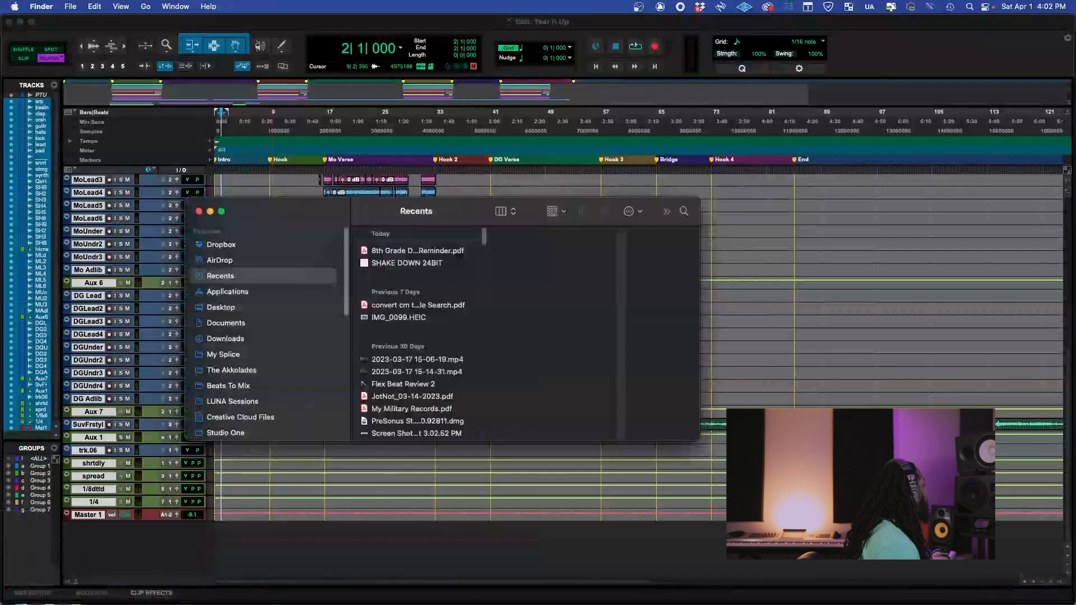
{"action": "left_click", "coordinate": [246, 402]}
{"action": "scroll", "coordinate": [457, 394], "scroll_direction": "down", "scroll_amount": 10}
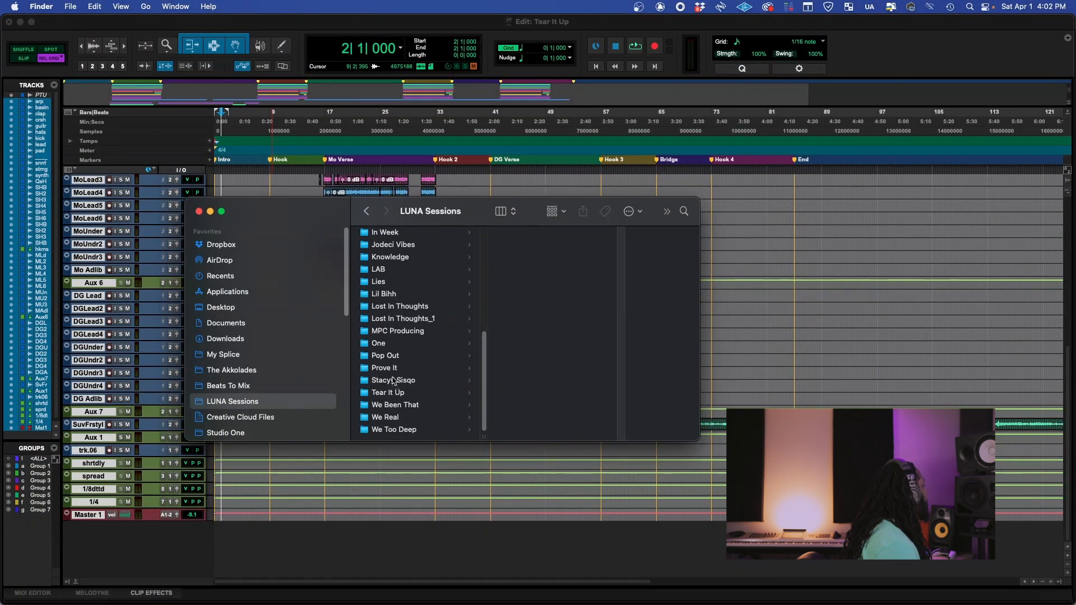
{"action": "left_click", "coordinate": [393, 393]}
{"action": "scroll", "coordinate": [561, 256], "scroll_direction": "down", "scroll_amount": 1}
{"action": "scroll", "coordinate": [562, 254], "scroll_direction": "down", "scroll_amount": 15}
{"action": "scroll", "coordinate": [562, 254], "scroll_direction": "up", "scroll_amount": 5}
{"action": "scroll", "coordinate": [563, 252], "scroll_direction": "up", "scroll_amount": 10}
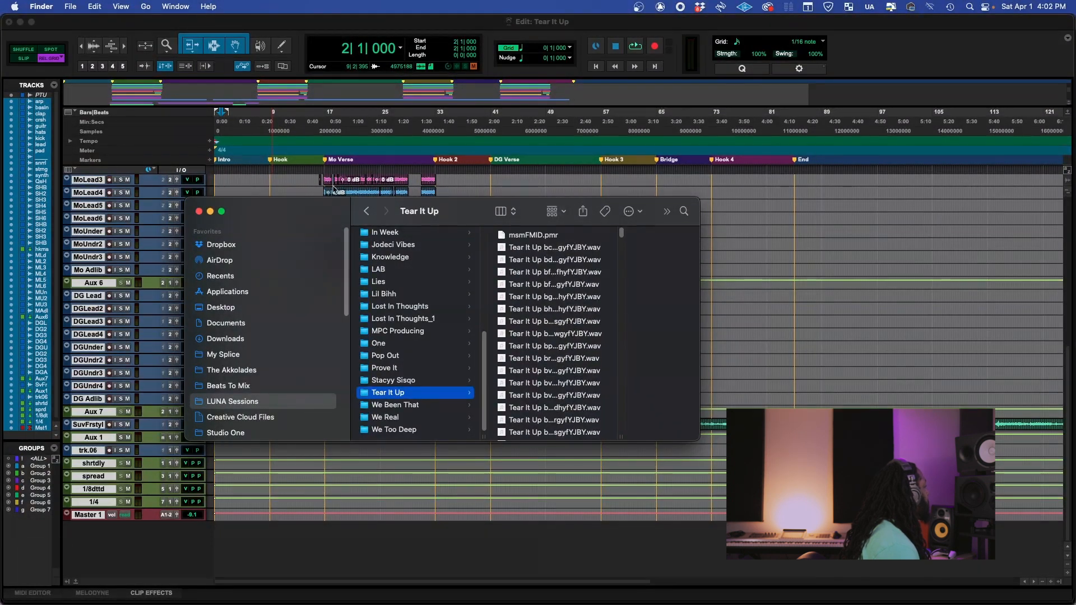
{"action": "left_click", "coordinate": [198, 211]}
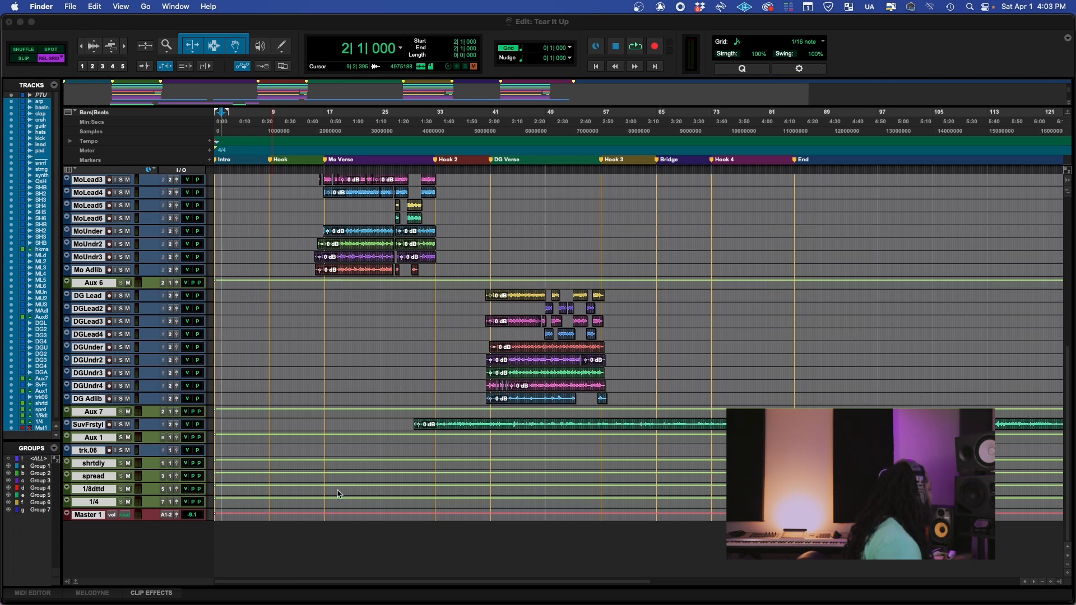
Clear the multi-track selection and add one new MIDI track directly below the DG Adlib track.
{"action": "left_click", "coordinate": [101, 515]}
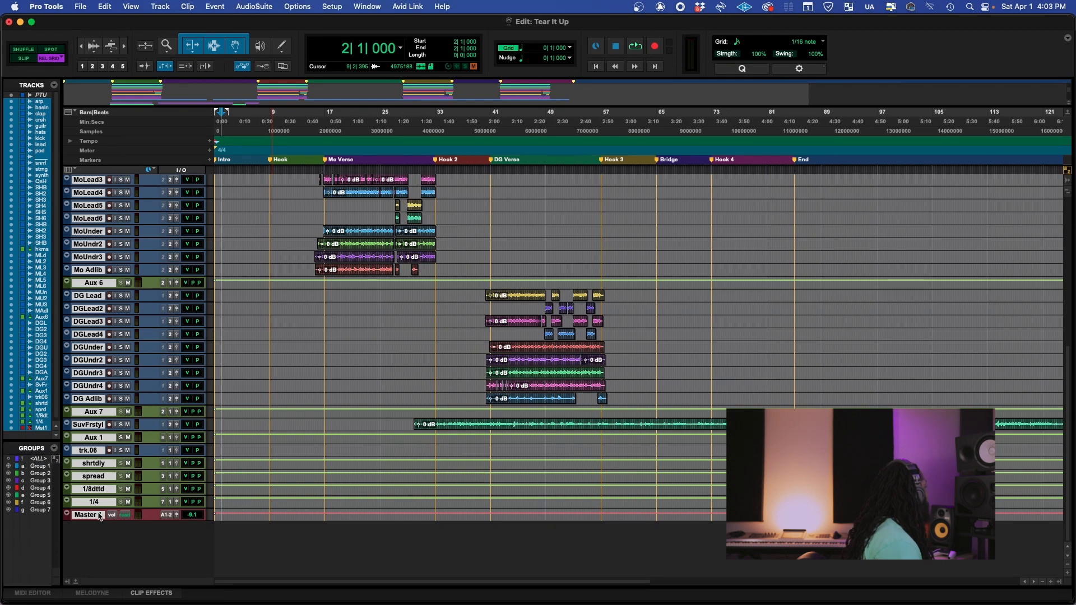
{"action": "left_click", "coordinate": [99, 465], "text": "alt"}
{"action": "left_click", "coordinate": [96, 516]}
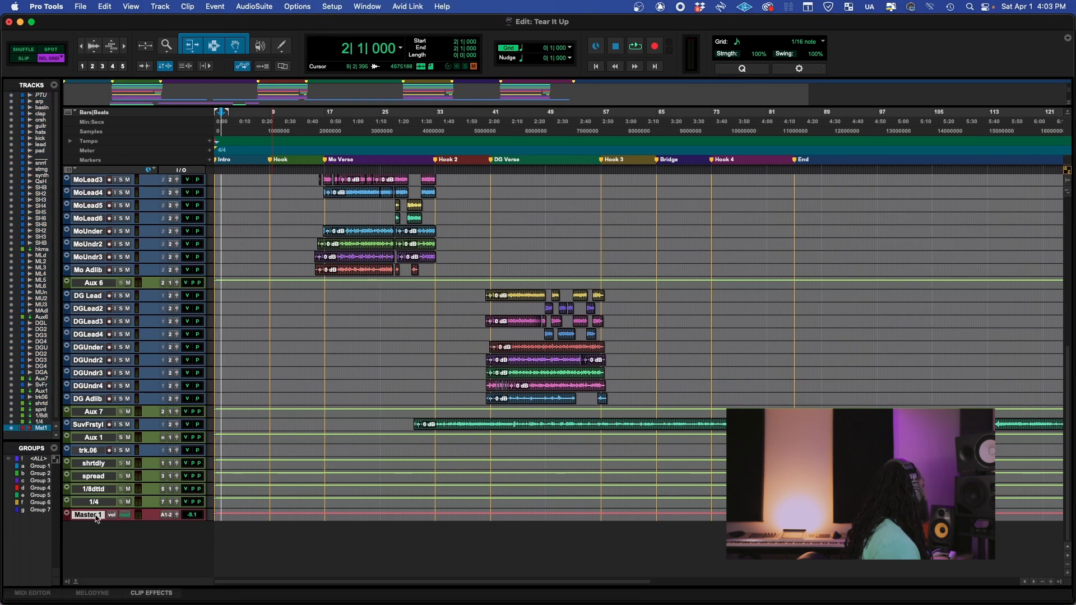
{"action": "left_click", "coordinate": [99, 402]}
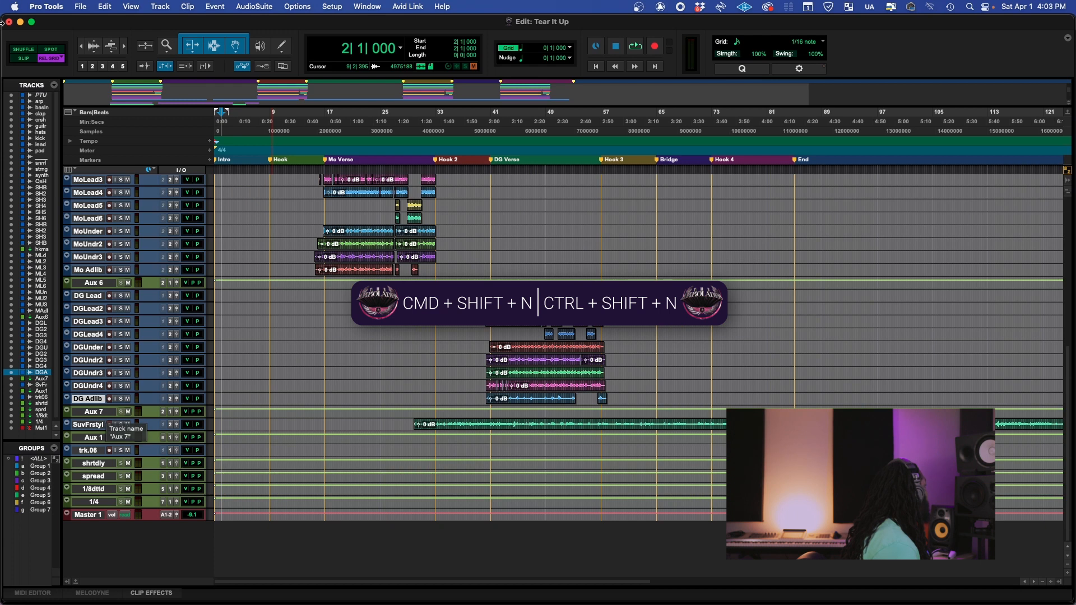
{"action": "left_click", "coordinate": [160, 6]}
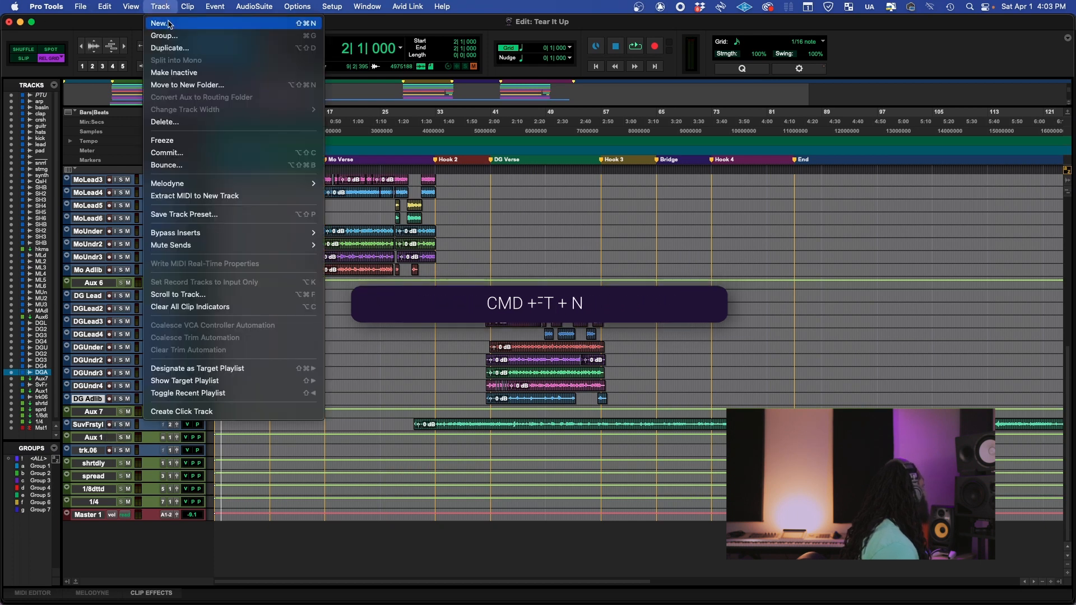
{"action": "left_click", "coordinate": [272, 25]}
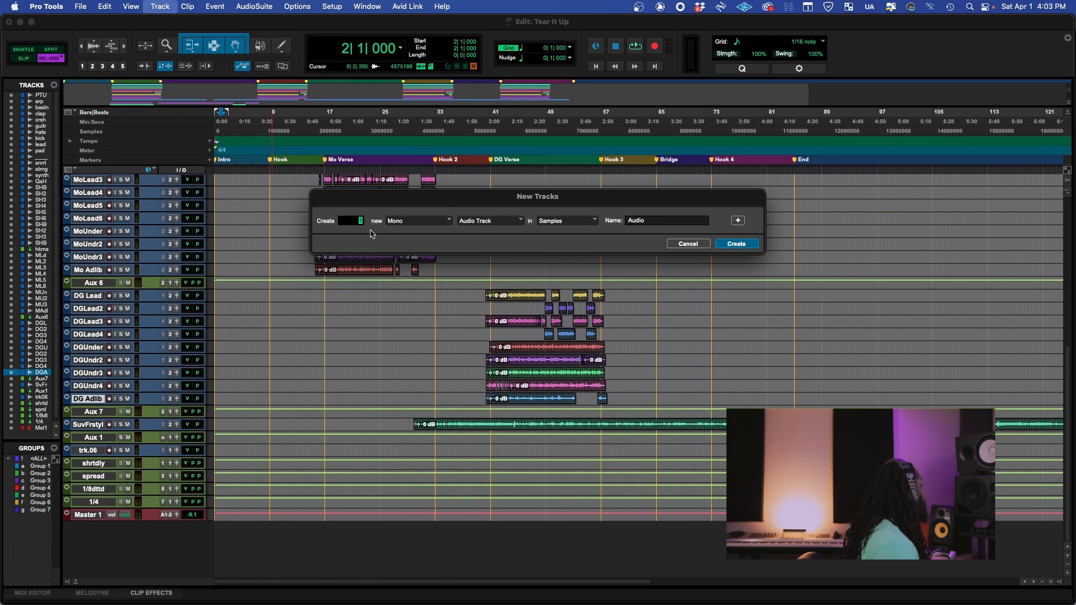
{"action": "left_click", "coordinate": [445, 222]}
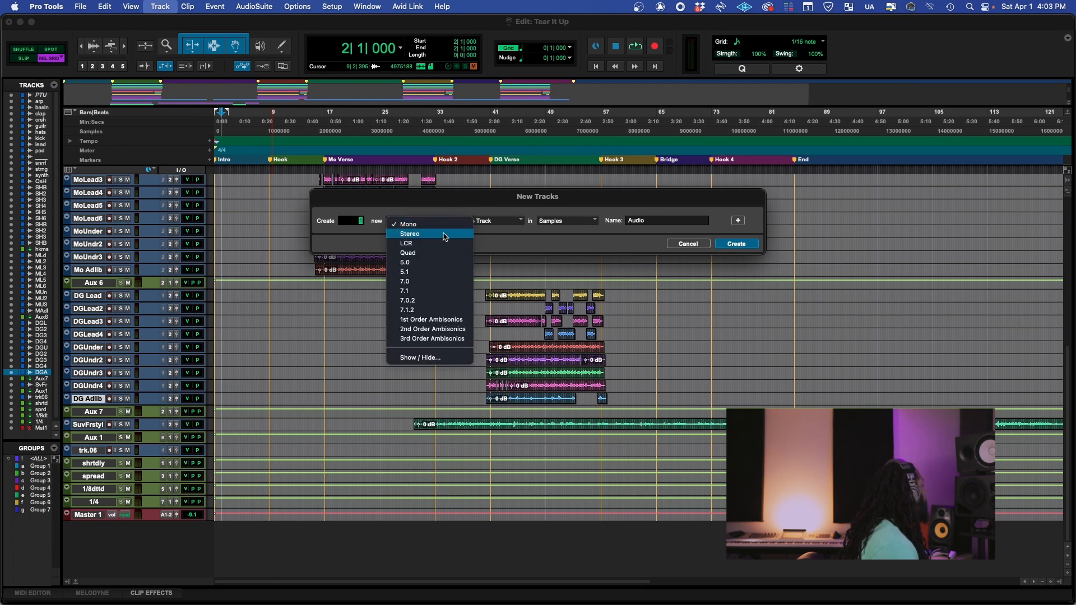
{"action": "left_click", "coordinate": [489, 198]}
{"action": "left_click", "coordinate": [506, 226]}
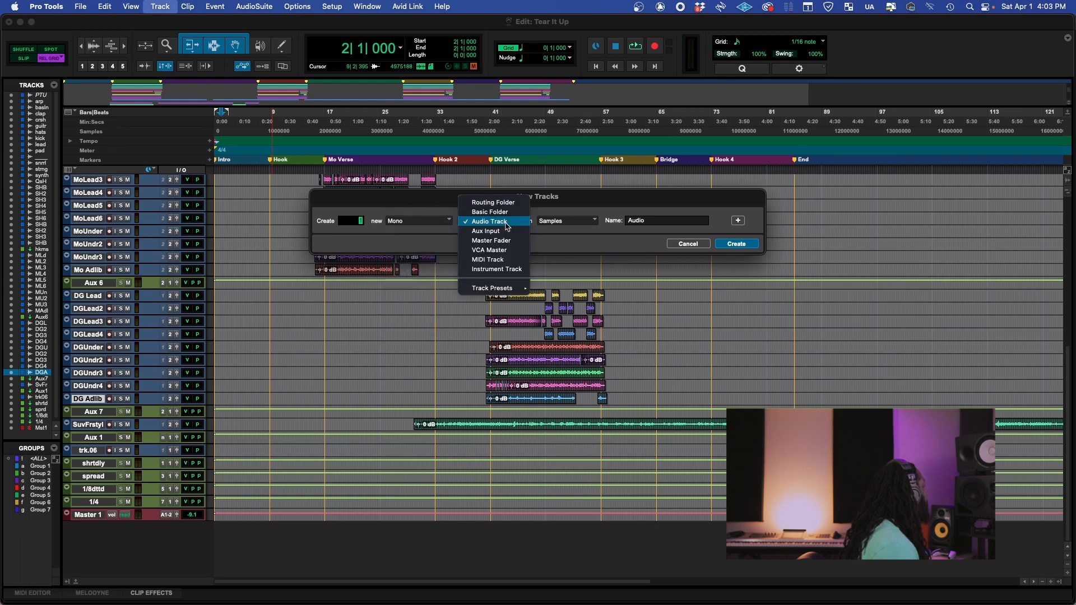
{"action": "left_click", "coordinate": [514, 260]}
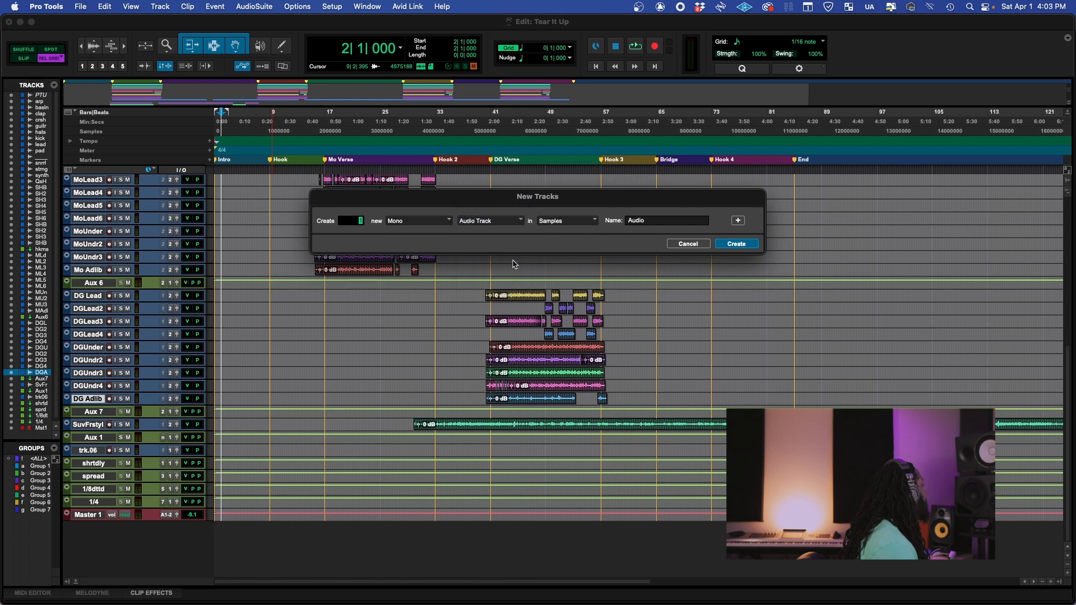
{"action": "left_click", "coordinate": [747, 244]}
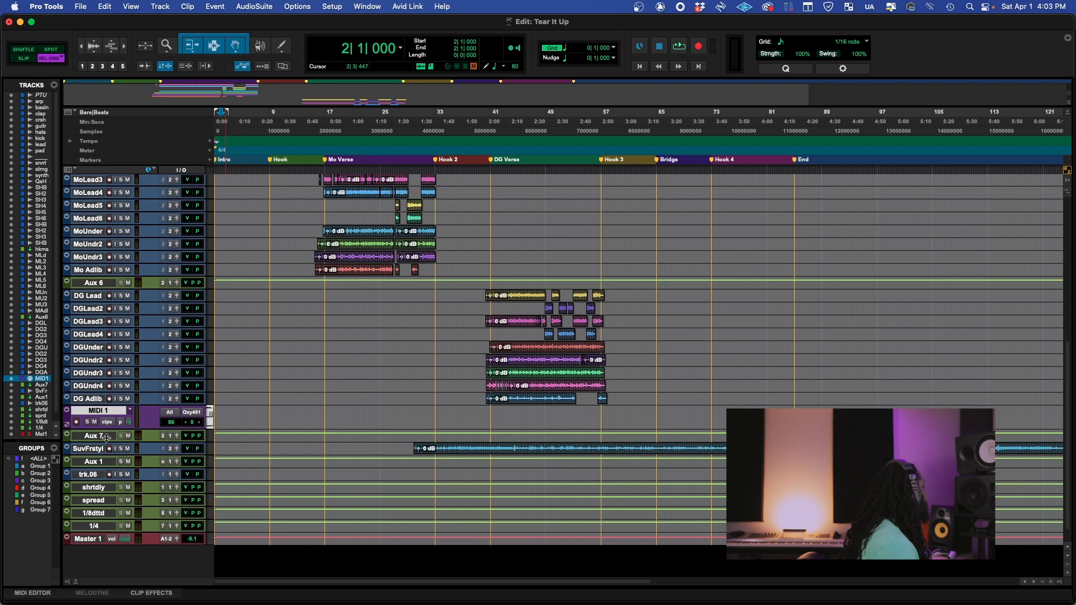
Enlarge the new MIDI track and pencil in one C#3 note about five bars long, starting in bar 4, and return to the Smart Tool.
{"action": "left_click_drag", "start_coordinate": [106, 437], "coordinate": [107, 518]}
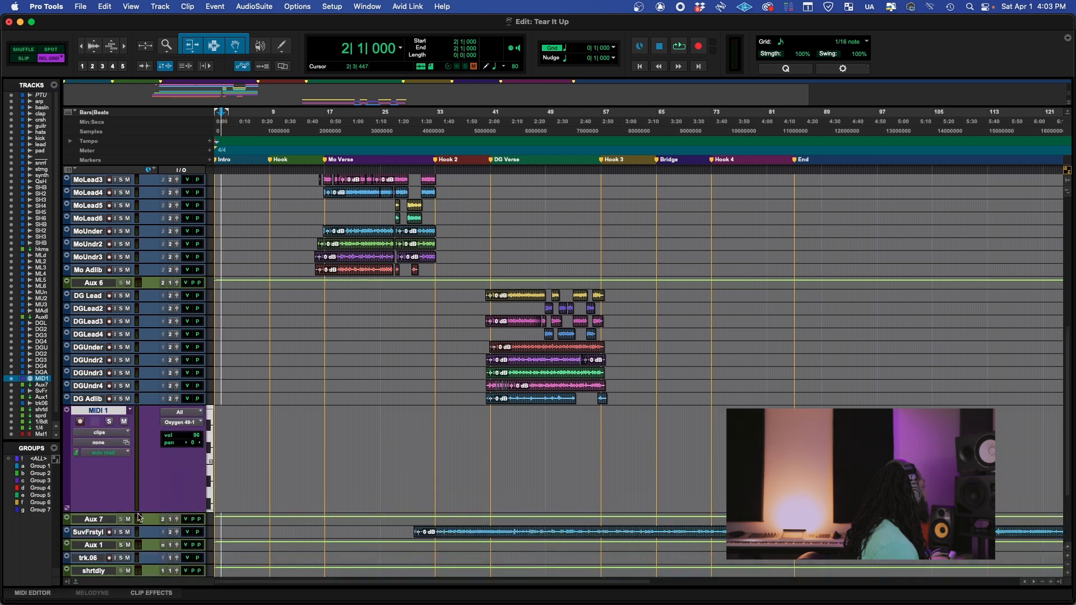
{"action": "left_click", "coordinate": [227, 427]}
{"action": "left_click_drag", "start_coordinate": [231, 425], "coordinate": [260, 425]}
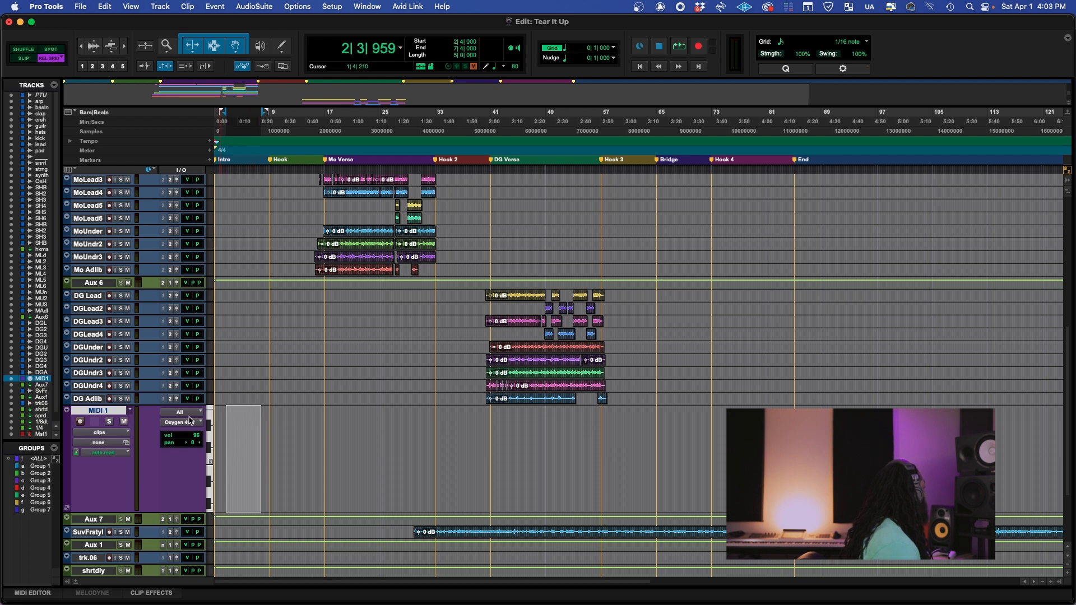
{"action": "key", "text": "t"}
{"action": "key", "text": "t"}
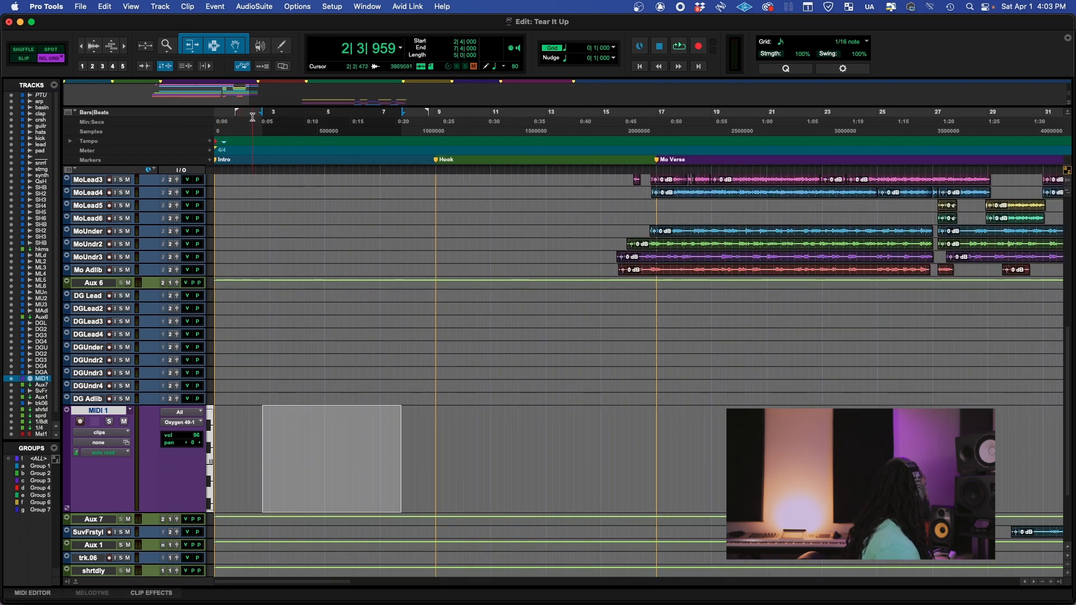
{"action": "left_click", "coordinate": [281, 46]}
{"action": "key", "text": "ctrl+minus"}
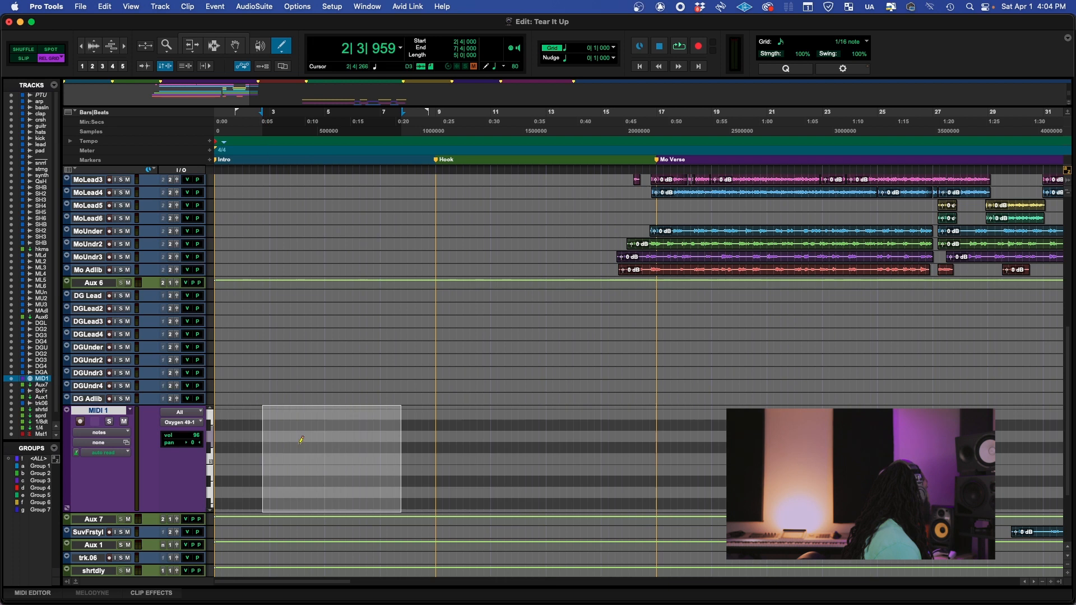
{"action": "left_click_drag", "start_coordinate": [312, 447], "coordinate": [449, 447]}
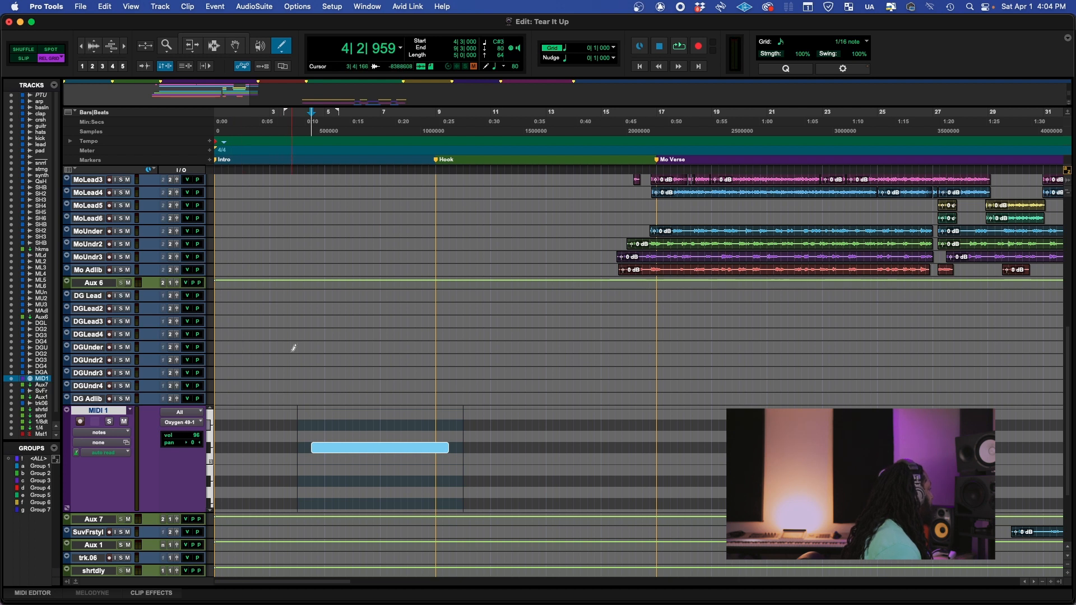
{"action": "left_click", "coordinate": [229, 39]}
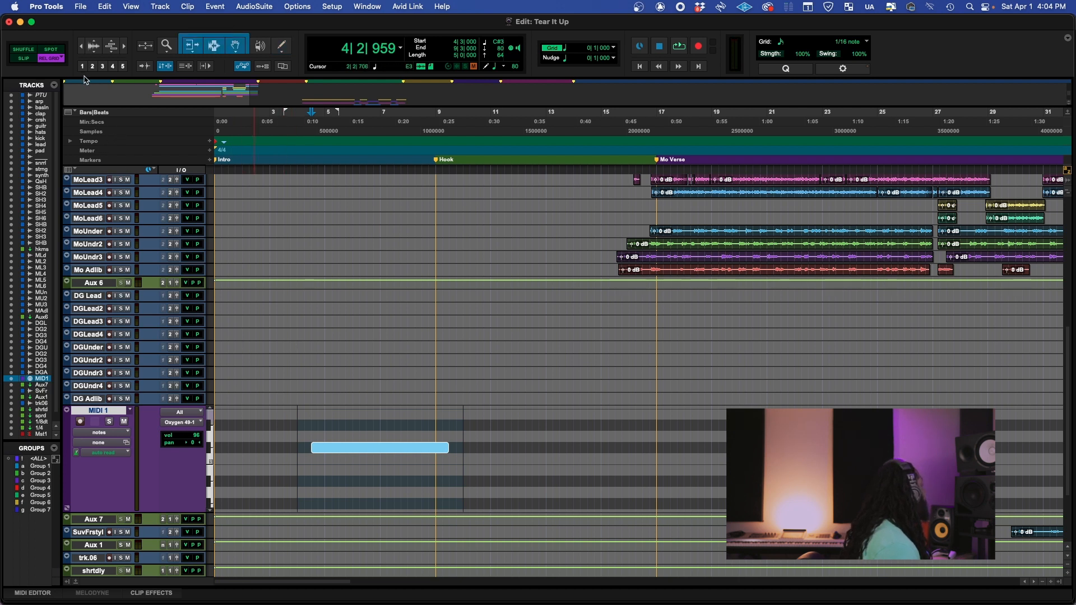
Export the session's MIDI as format 1 (multitrack), referenced to session start, with real-time properties applied.
{"action": "left_click", "coordinate": [79, 7]}
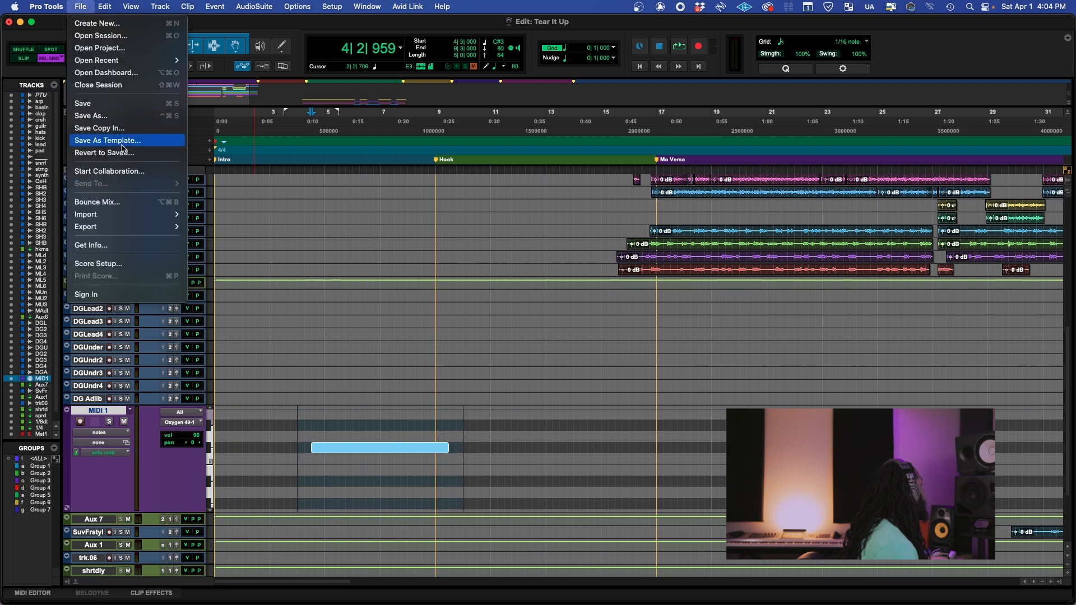
{"action": "mouse_move", "coordinate": [131, 230]}
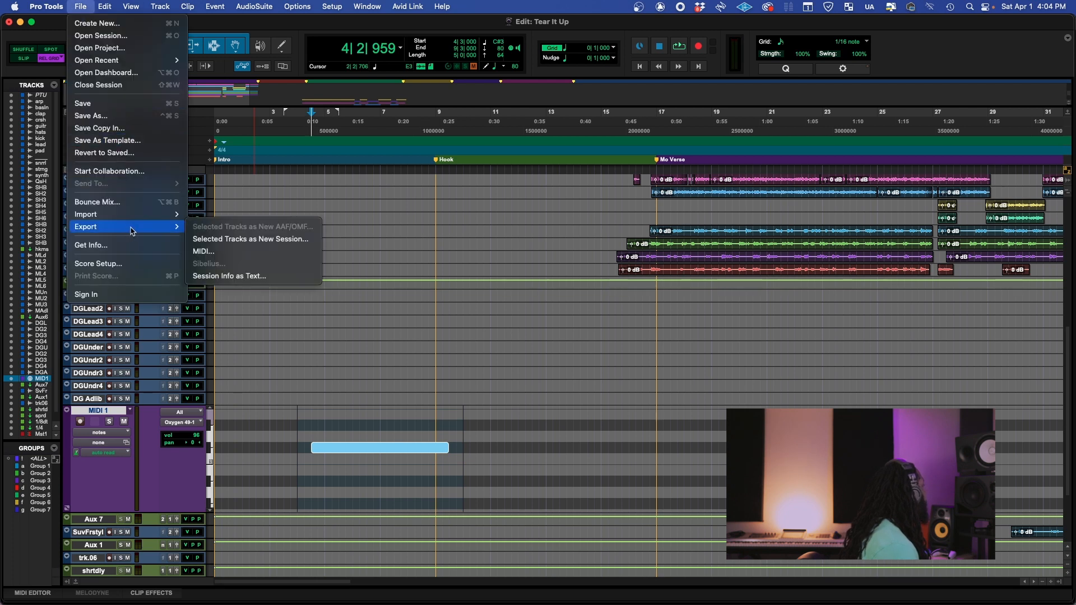
{"action": "left_click", "coordinate": [216, 252]}
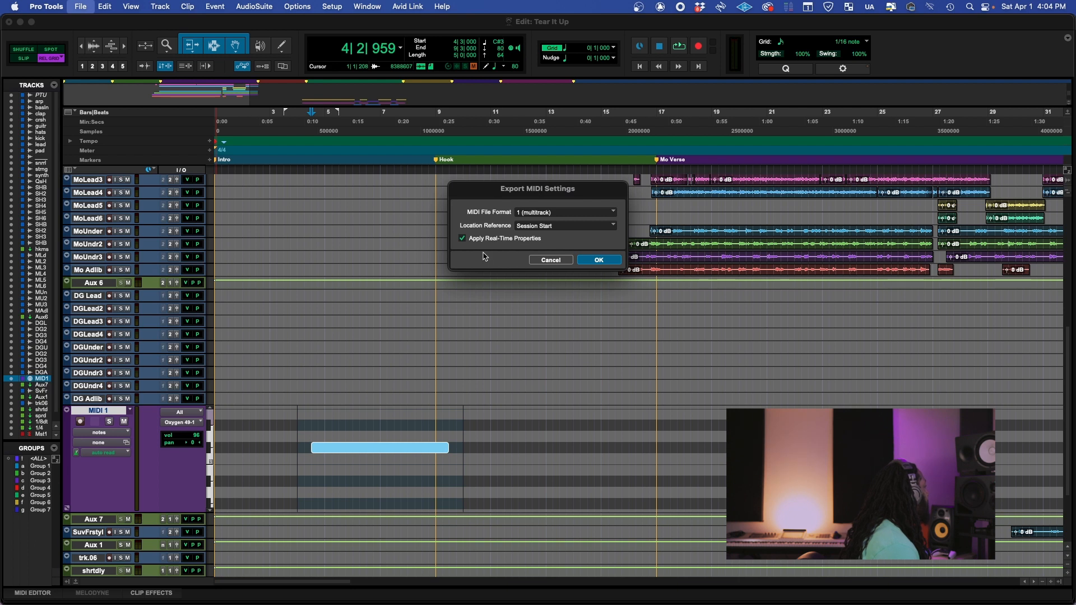
{"action": "left_click", "coordinate": [615, 260]}
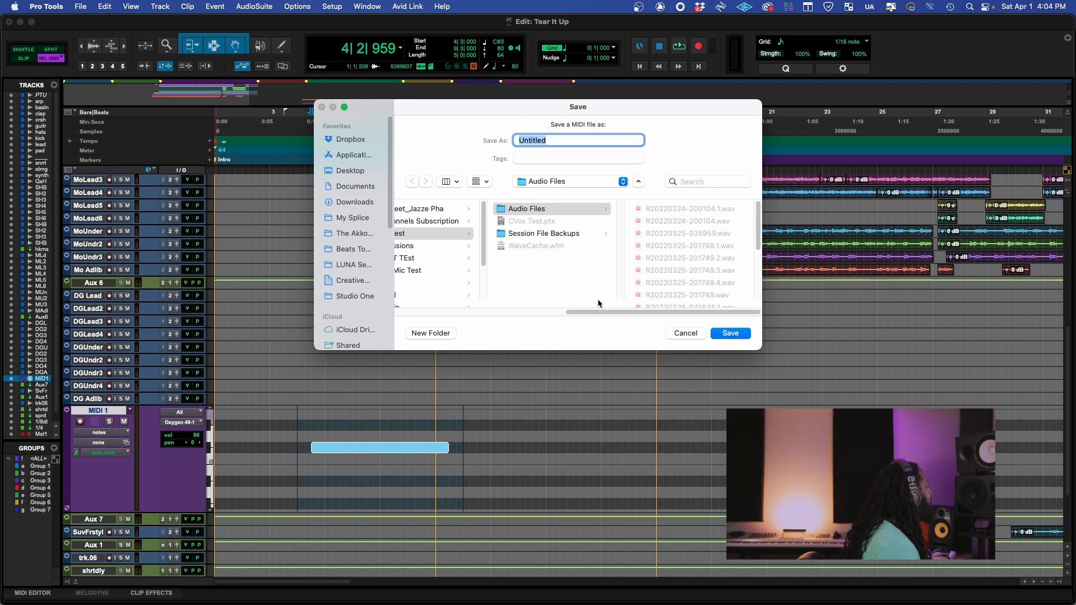
Save the MIDI file as Tear It Up Midi in the Tear It Up folder inside LUNA Sessions.
{"action": "left_click_drag", "start_coordinate": [598, 314], "coordinate": [423, 312]}
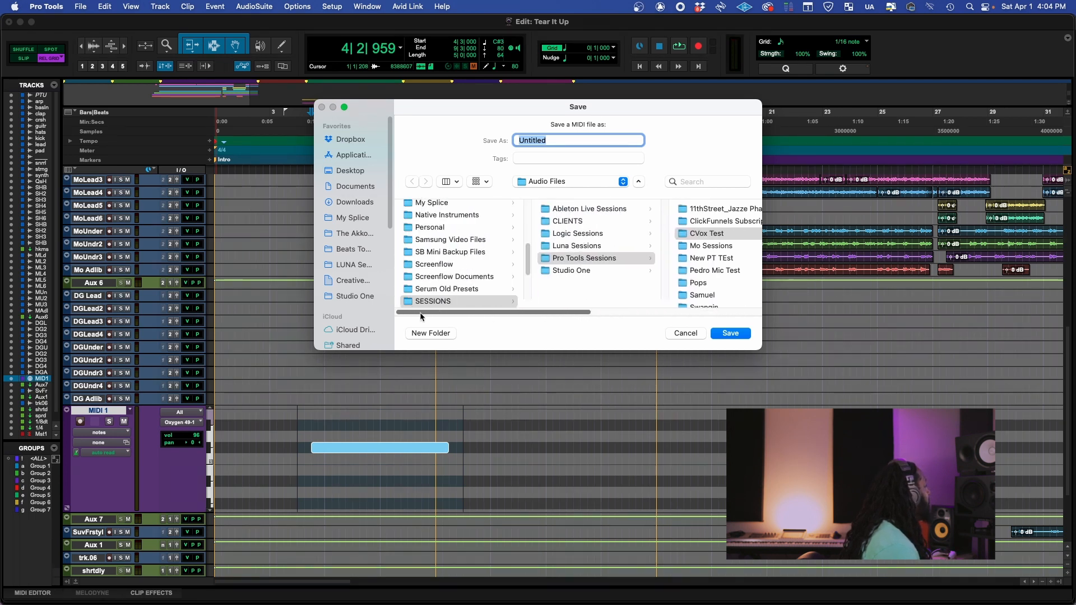
{"action": "left_click", "coordinate": [577, 245]}
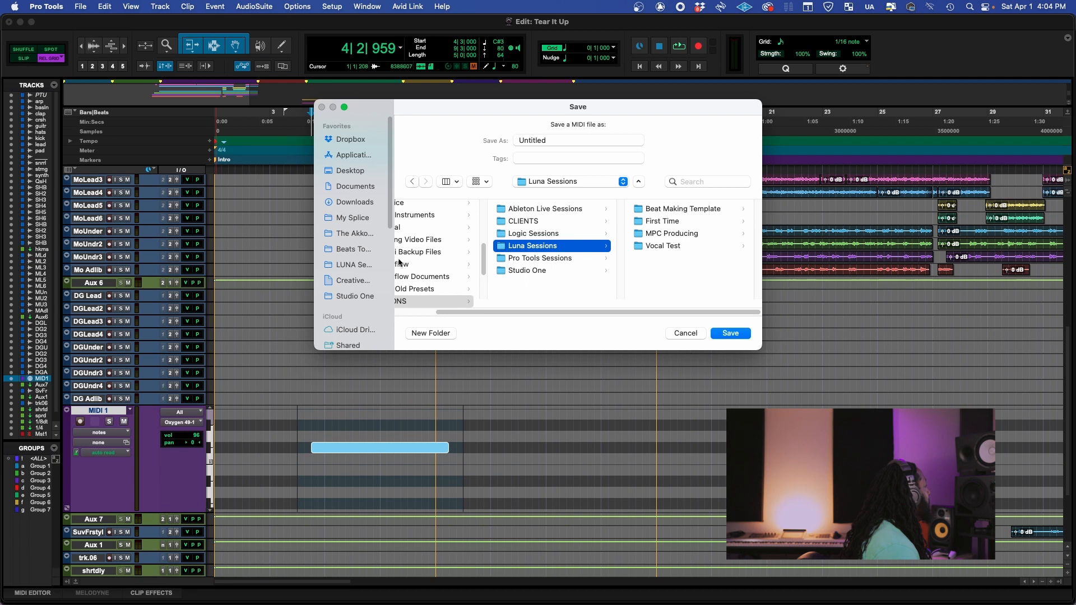
{"action": "left_click", "coordinate": [355, 269]}
{"action": "scroll", "coordinate": [511, 267], "scroll_direction": "down", "scroll_amount": 5}
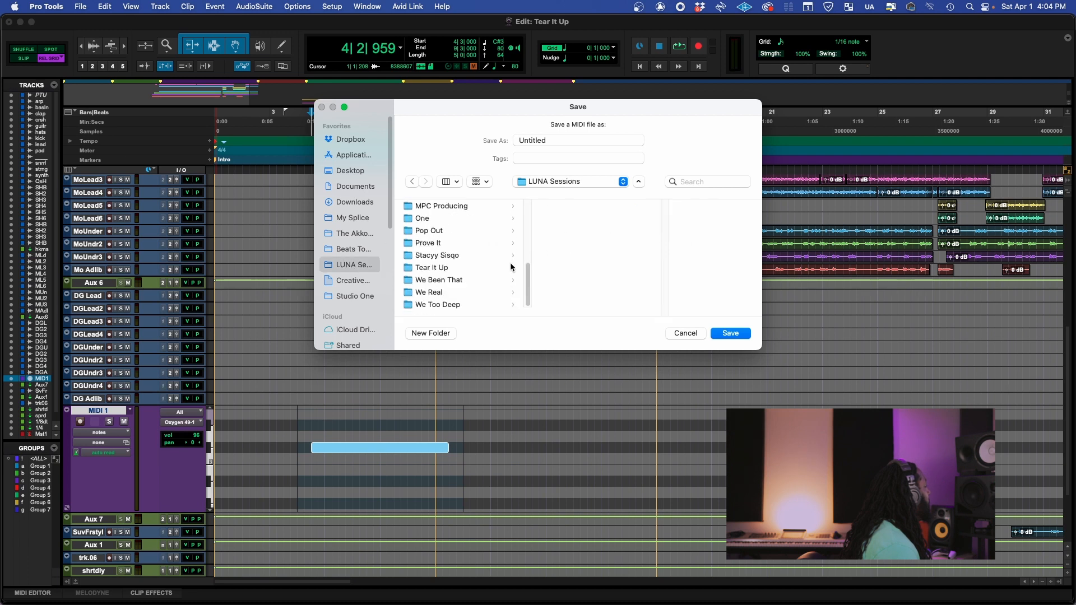
{"action": "left_click", "coordinate": [463, 267]}
{"action": "scroll", "coordinate": [632, 224], "scroll_direction": "down", "scroll_amount": 20}
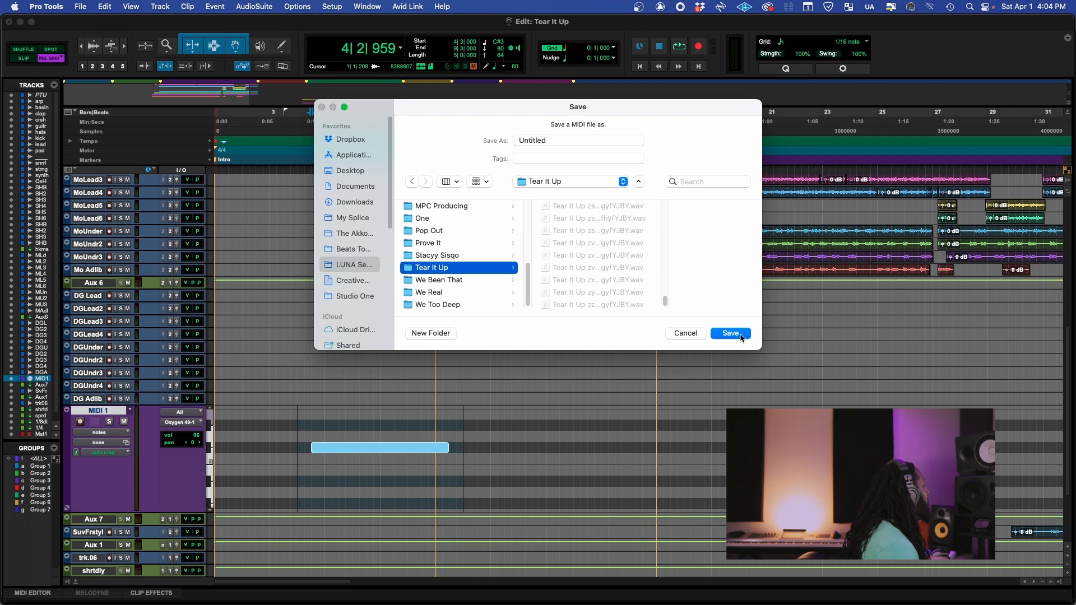
{"action": "double_click", "coordinate": [556, 139]}
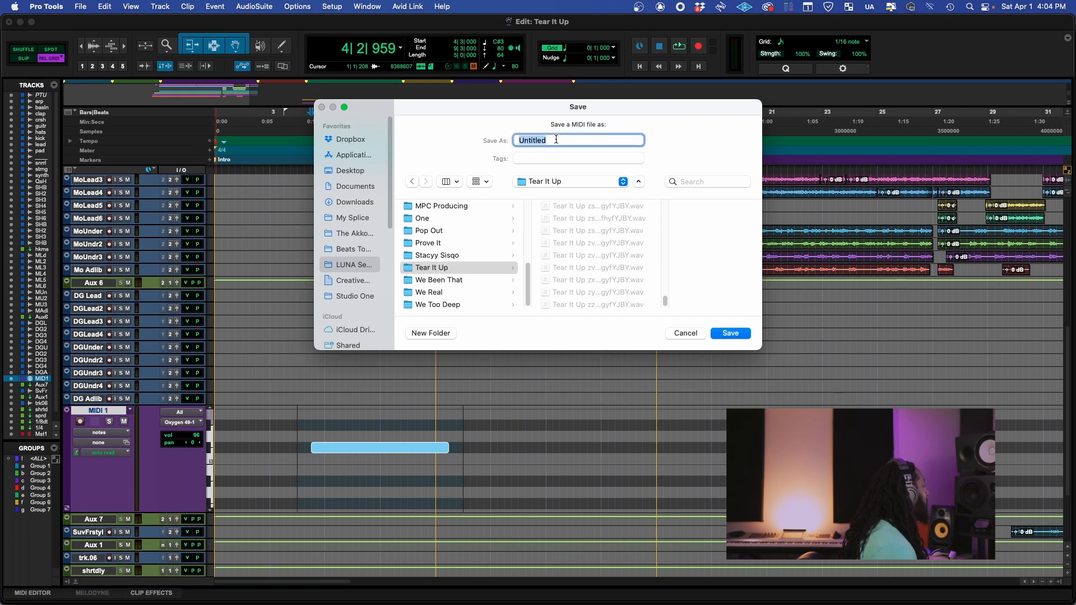
{"action": "type", "text": "Tear It Up Midi"}
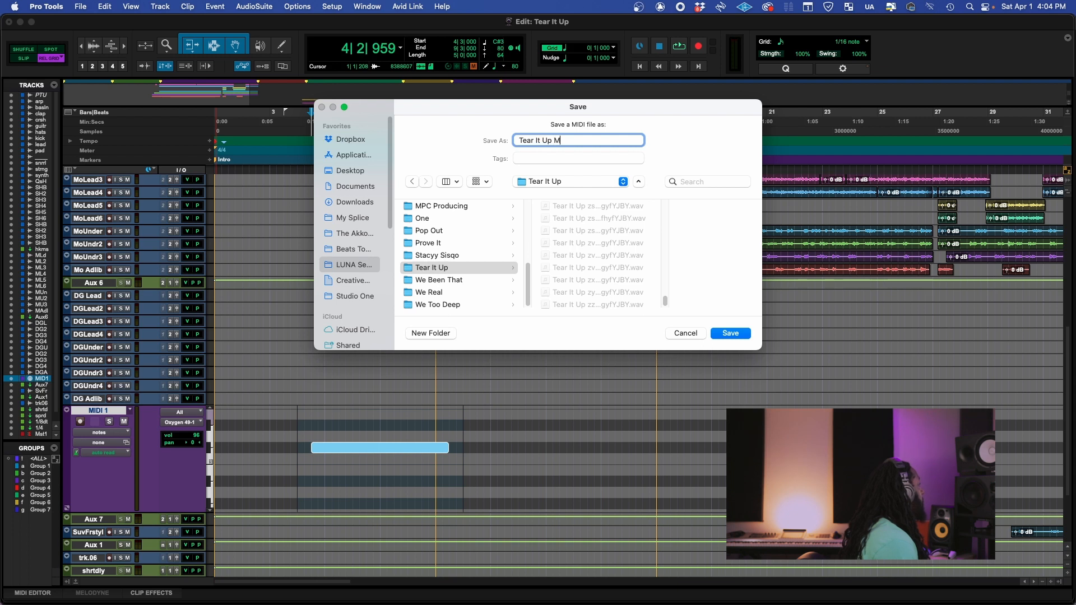
{"action": "left_click", "coordinate": [730, 333]}
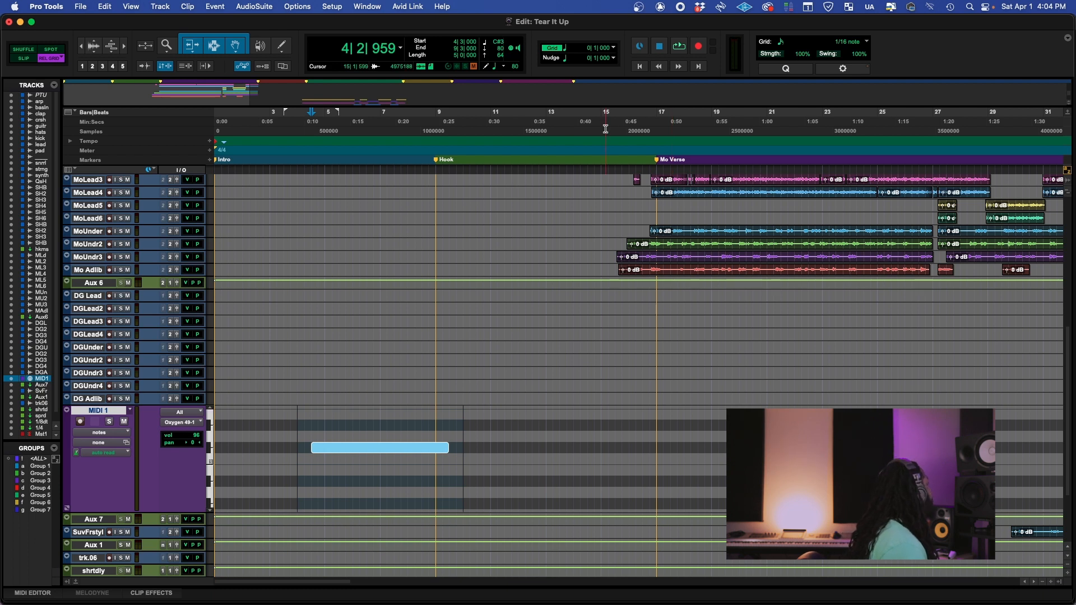
Quit Pro Tools with the changes to the Tear It Up session saved, and launch LUNA.
{"action": "left_click", "coordinate": [48, 7]}
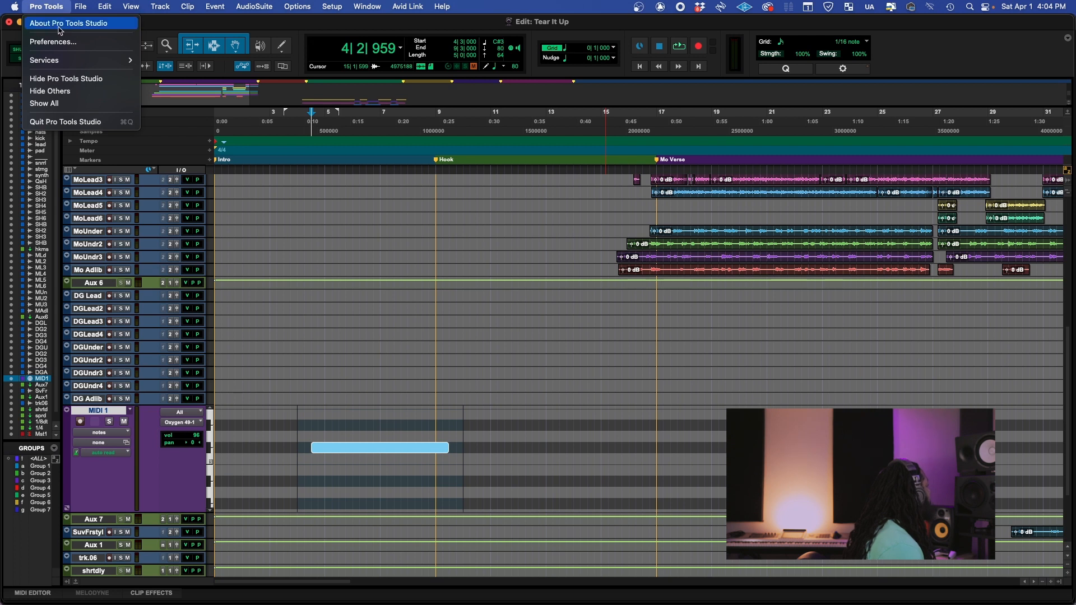
{"action": "left_click", "coordinate": [87, 123]}
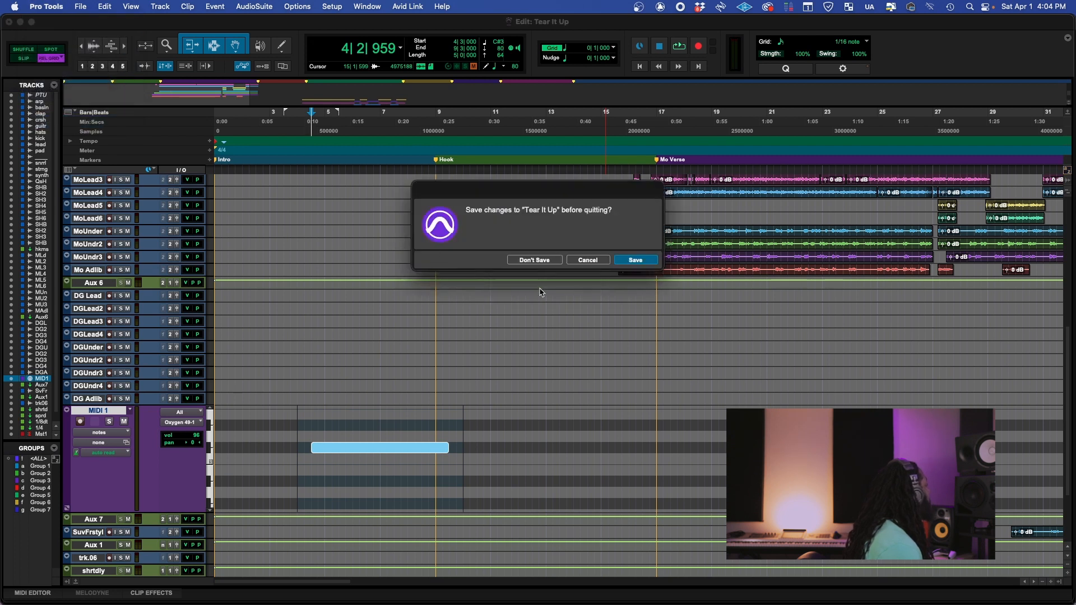
{"action": "left_click", "coordinate": [641, 261]}
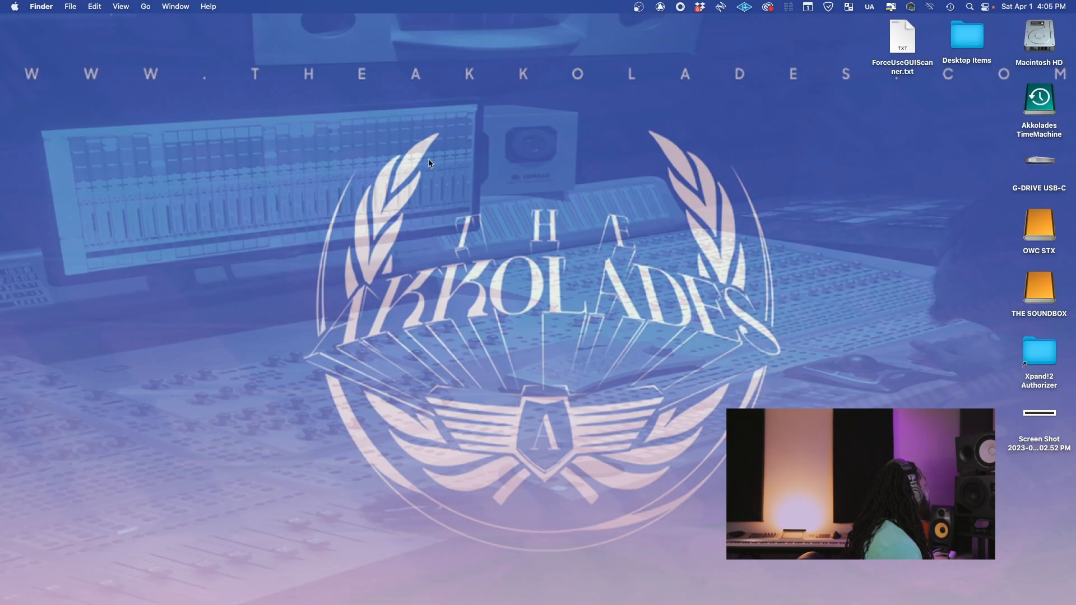
{"action": "mouse_move", "coordinate": [489, 603]}
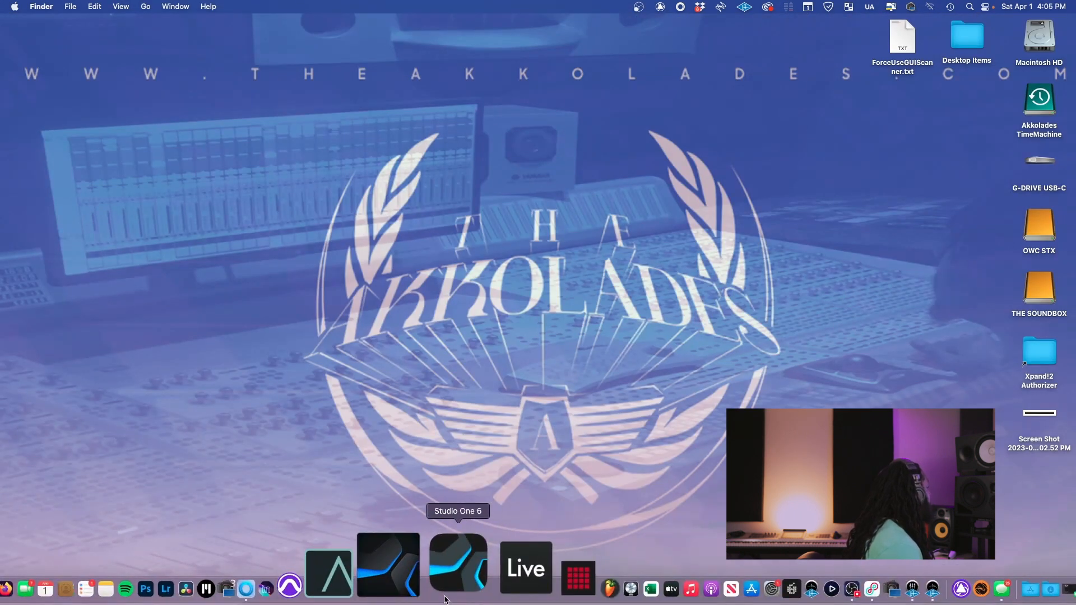
{"action": "left_click", "coordinate": [407, 571]}
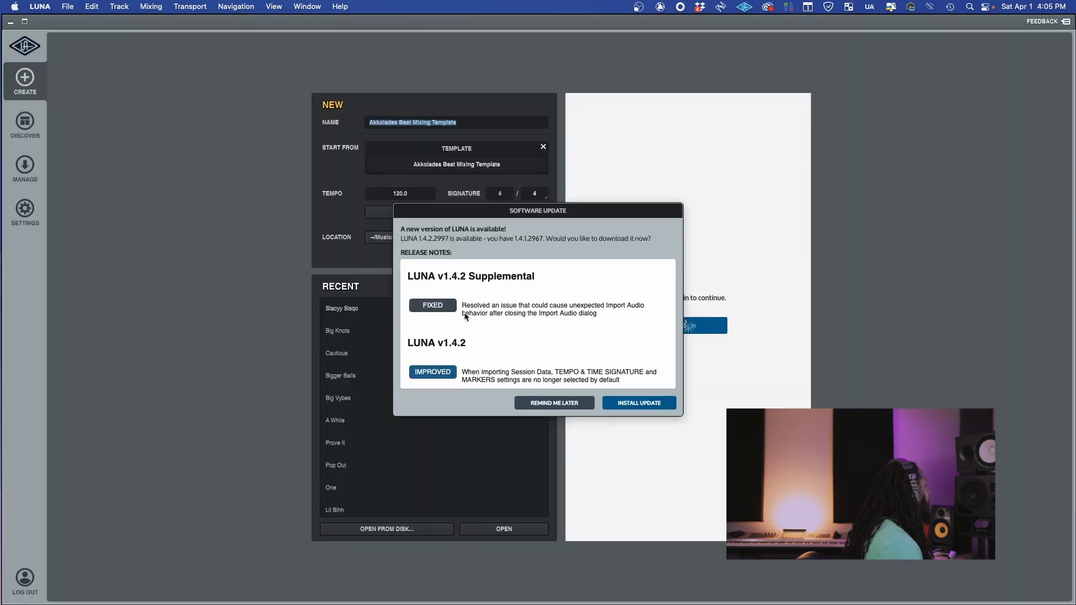
Postpone the software update, and clear the Akkolades Beat Mixing Template from the new session after naming it Tear It Up.
{"action": "left_click", "coordinate": [563, 404]}
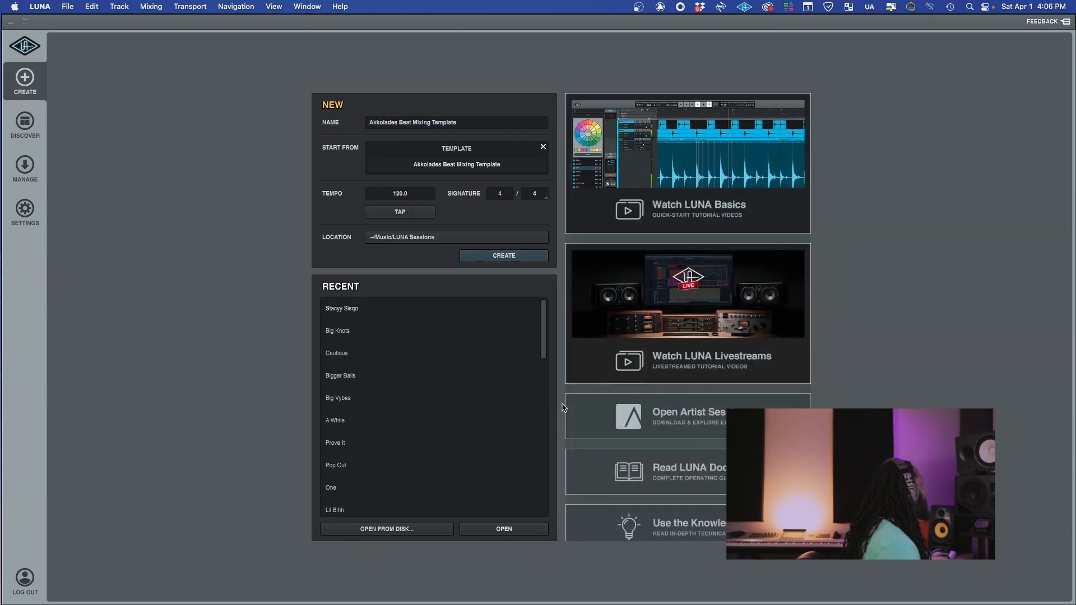
{"action": "triple_click", "coordinate": [440, 122]}
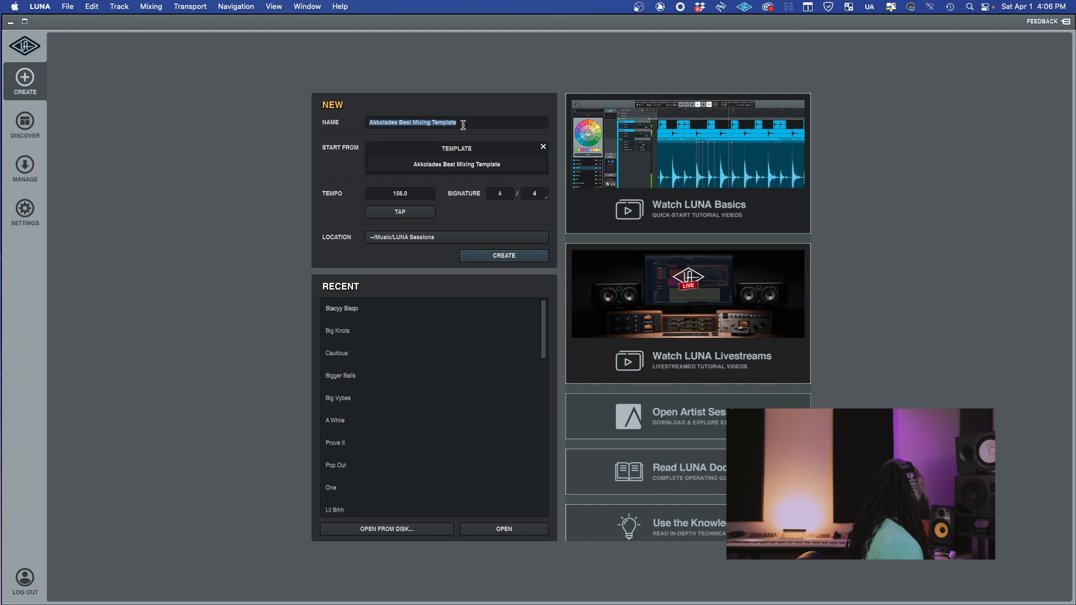
{"action": "type", "text": "Tear It Up"}
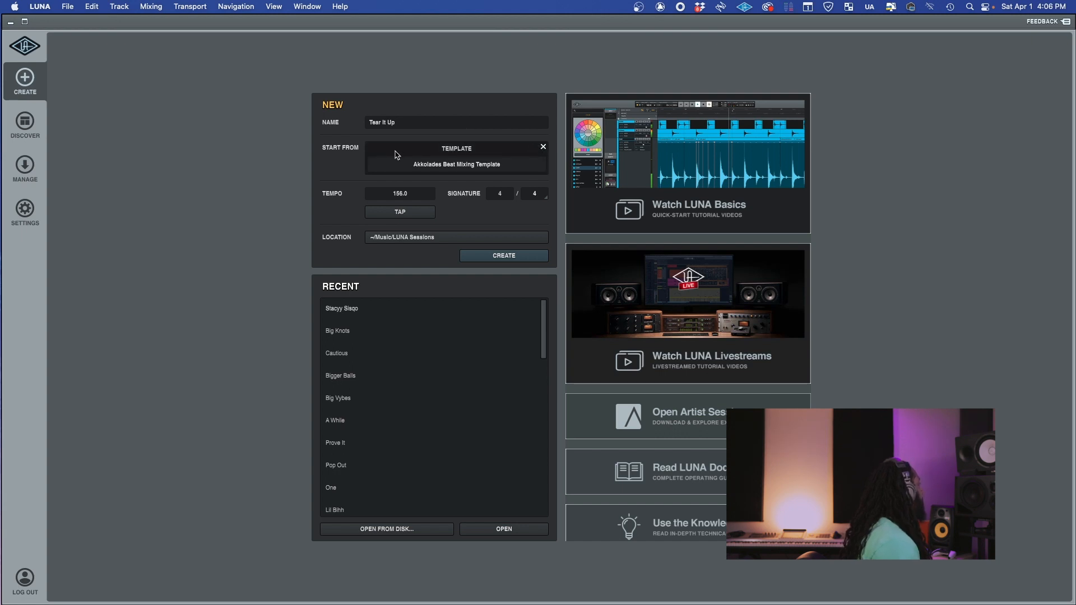
{"action": "left_click", "coordinate": [542, 146]}
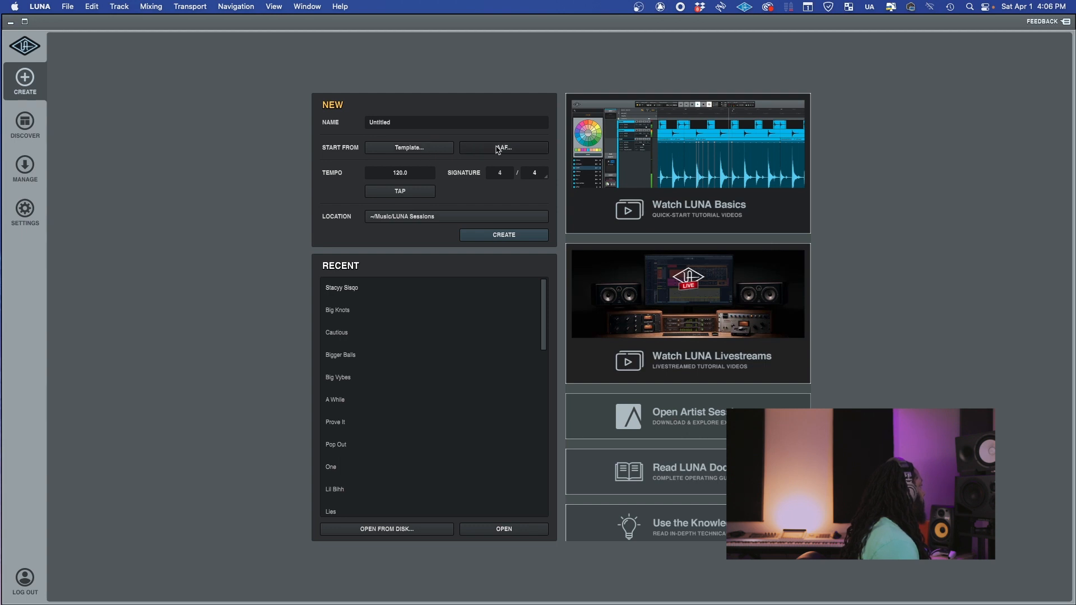
Start the new session from the AAF file Tear It Up Mix.aaf in the Tear It Up folder of LUNA Sessions.
{"action": "left_click", "coordinate": [497, 147]}
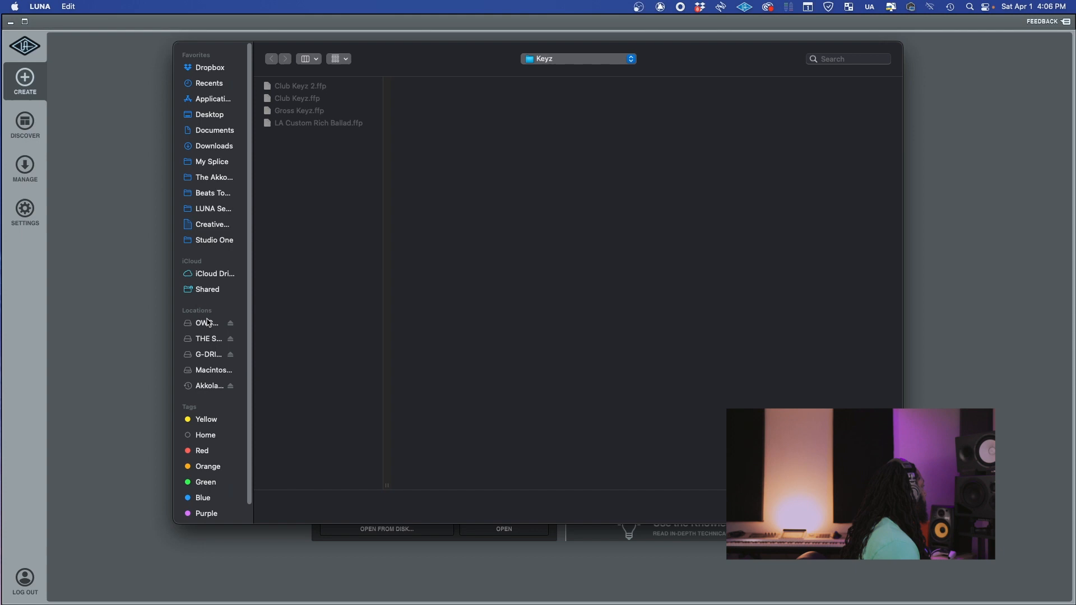
{"action": "left_click", "coordinate": [224, 210]}
{"action": "scroll", "coordinate": [324, 412], "scroll_direction": "down", "scroll_amount": 3}
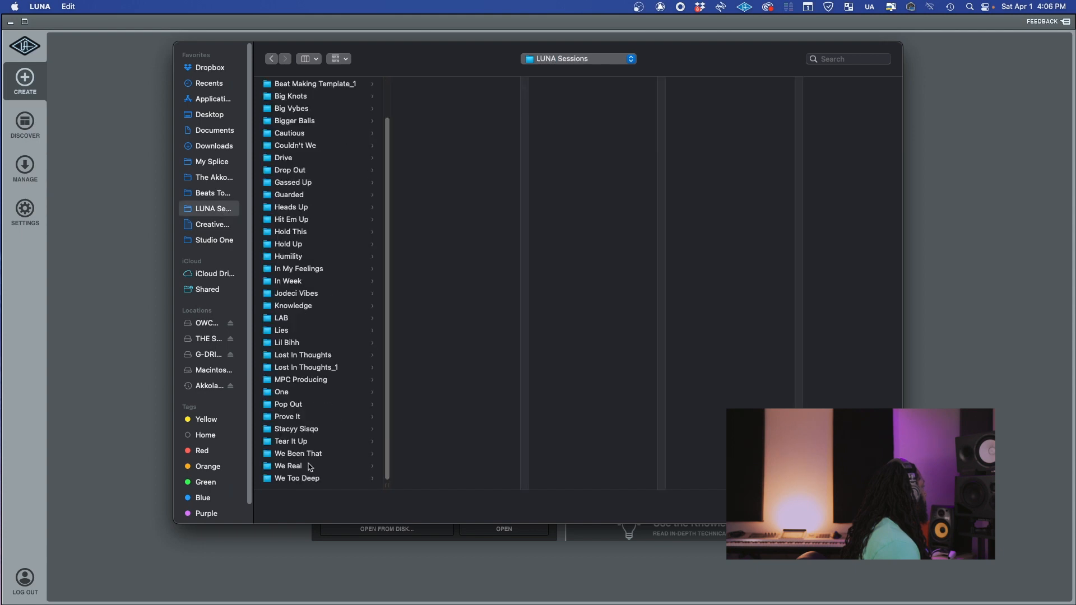
{"action": "left_click", "coordinate": [300, 446]}
{"action": "scroll", "coordinate": [486, 145], "scroll_direction": "down", "scroll_amount": 10}
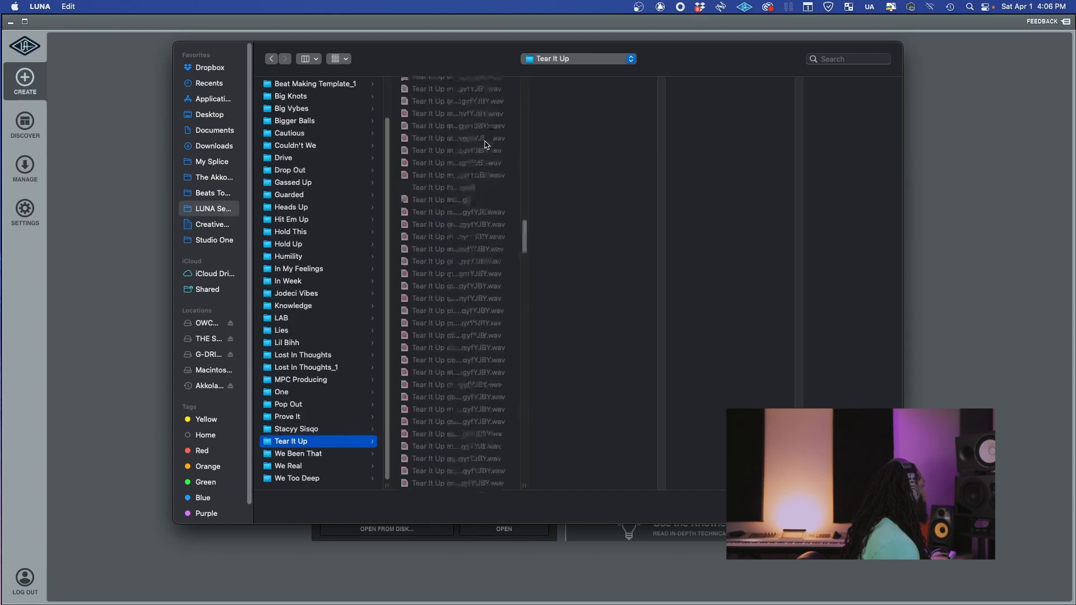
{"action": "scroll", "coordinate": [485, 145], "scroll_direction": "up", "scroll_amount": 10}
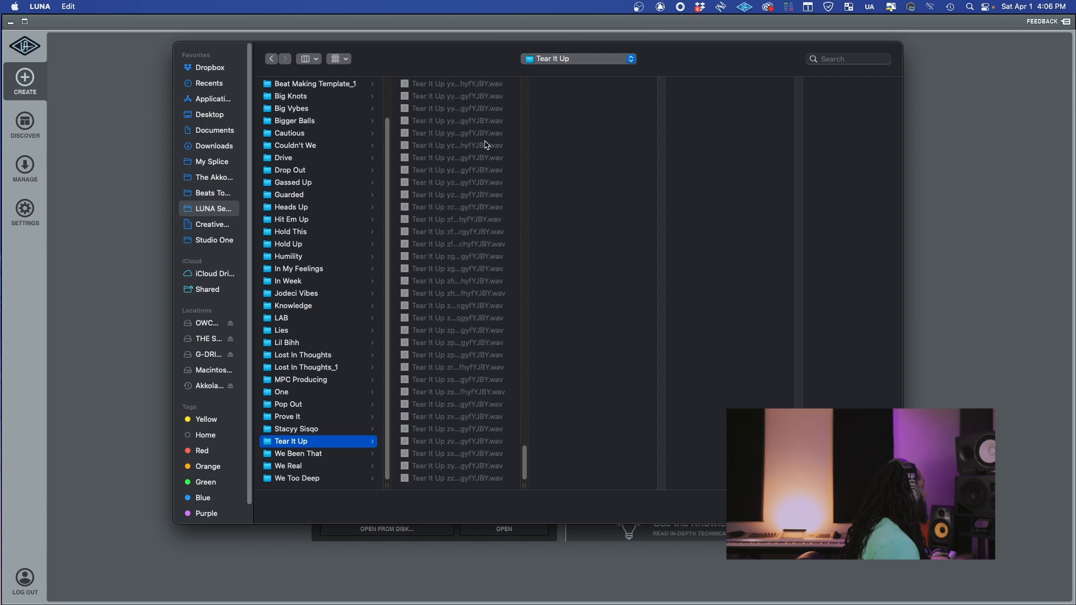
{"action": "scroll", "coordinate": [486, 145], "scroll_direction": "up", "scroll_amount": 8}
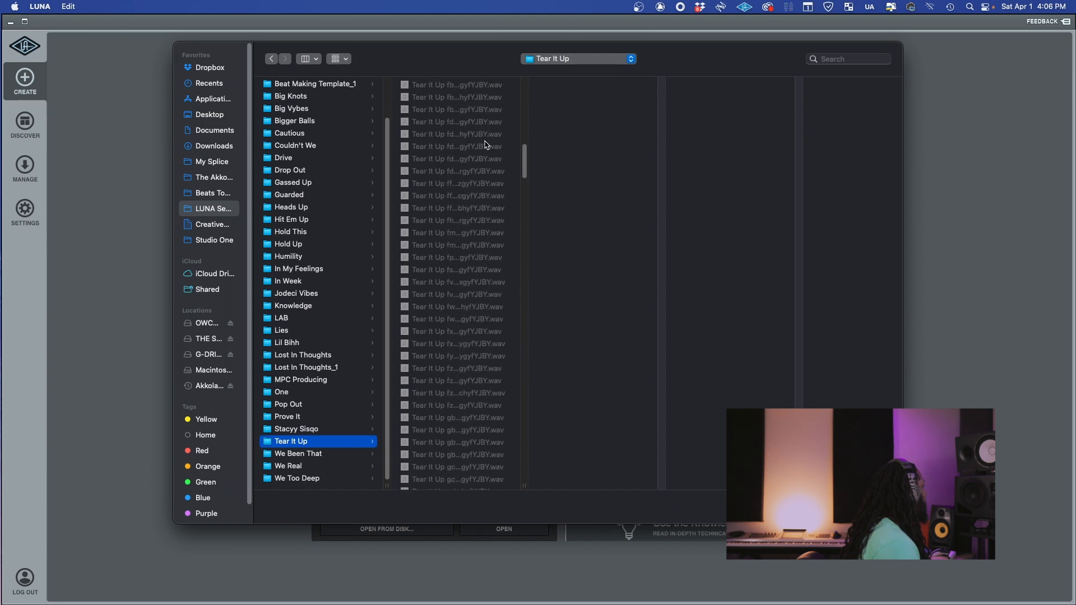
{"action": "scroll", "coordinate": [486, 145], "scroll_direction": "down", "scroll_amount": 1}
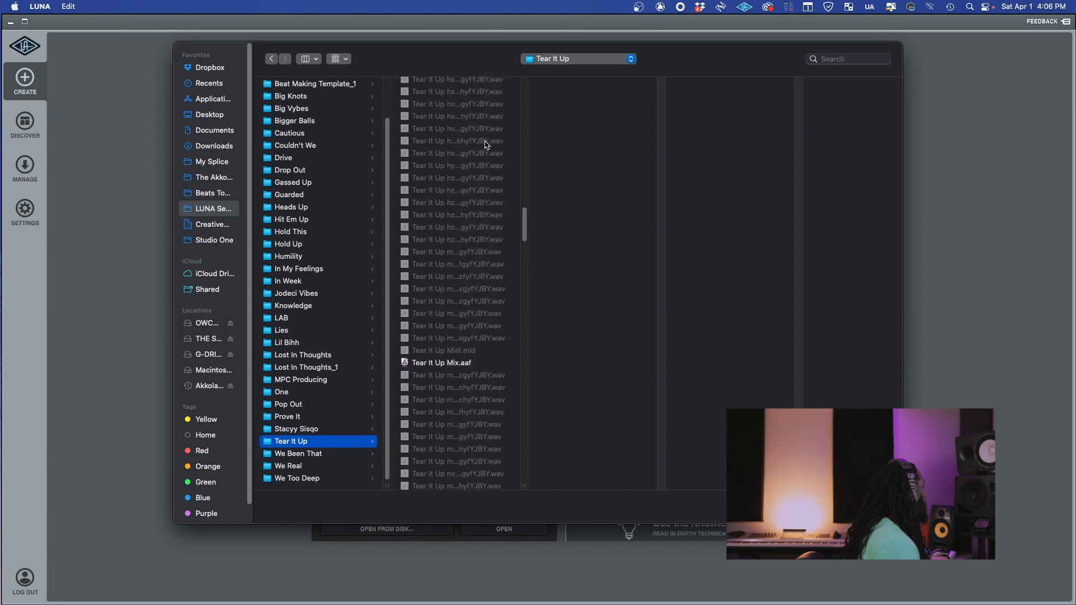
{"action": "left_click", "coordinate": [448, 365]}
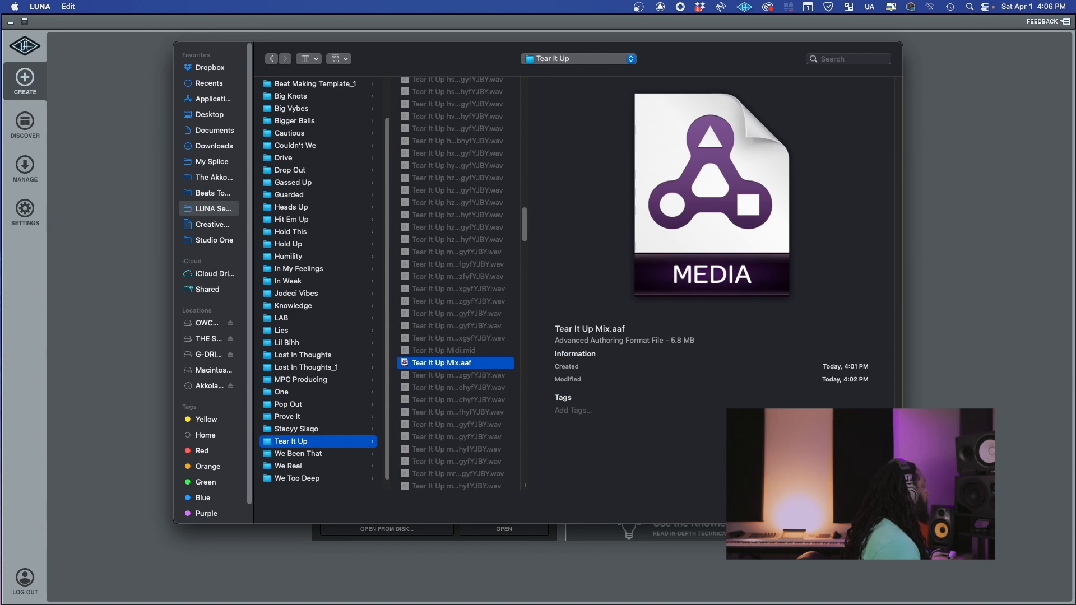
{"action": "key", "text": "Return"}
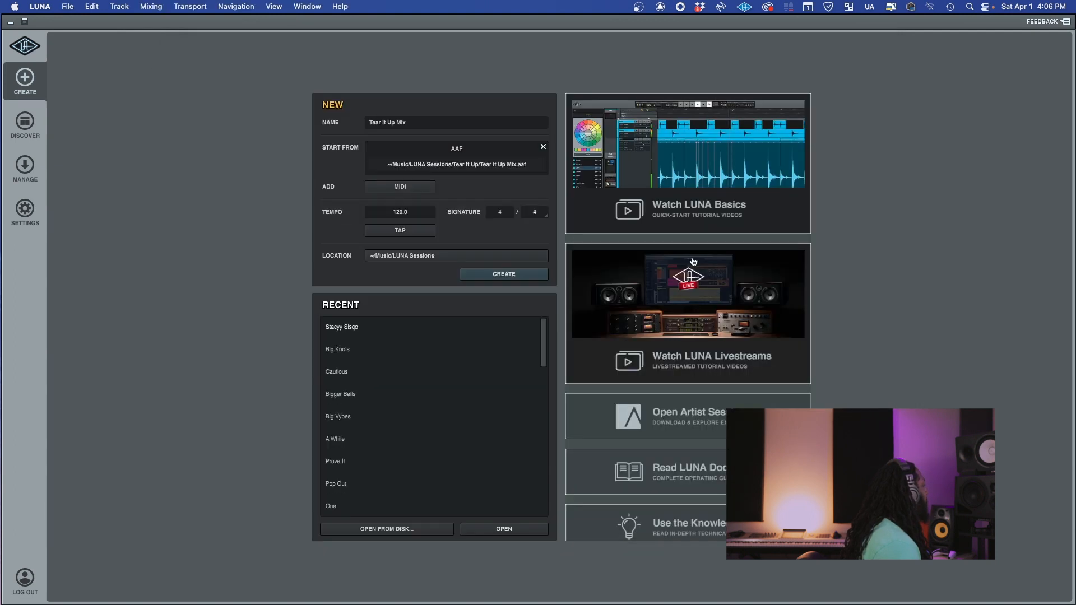
Add the MIDI file Tear It Up Midi.mid from the Tear It Up folder to the new session.
{"action": "left_click", "coordinate": [409, 188]}
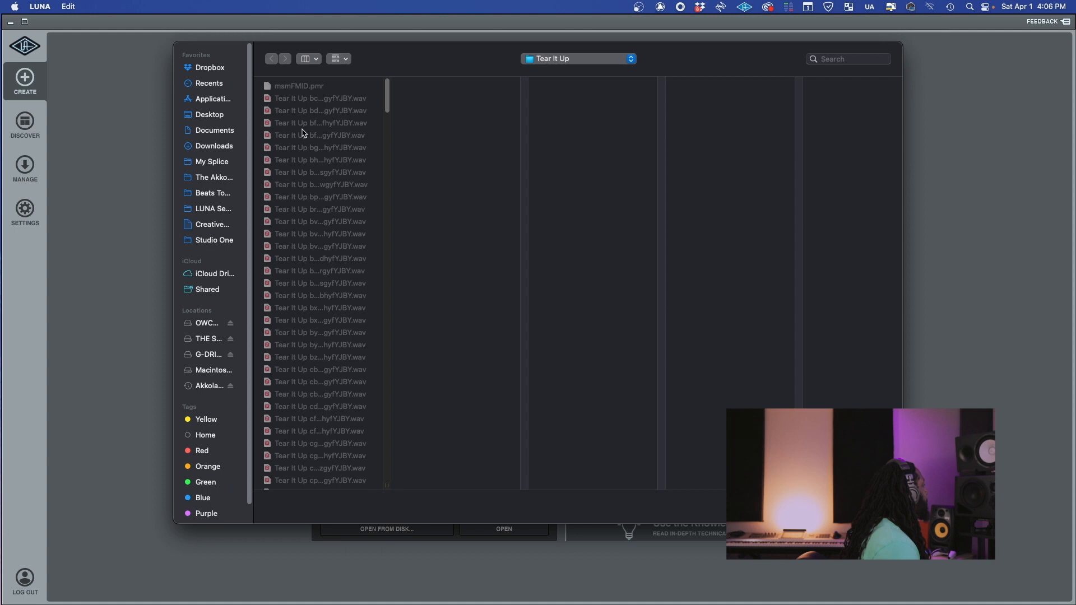
{"action": "scroll", "coordinate": [333, 115], "scroll_direction": "down", "scroll_amount": 15}
{"action": "scroll", "coordinate": [333, 114], "scroll_direction": "up", "scroll_amount": 5}
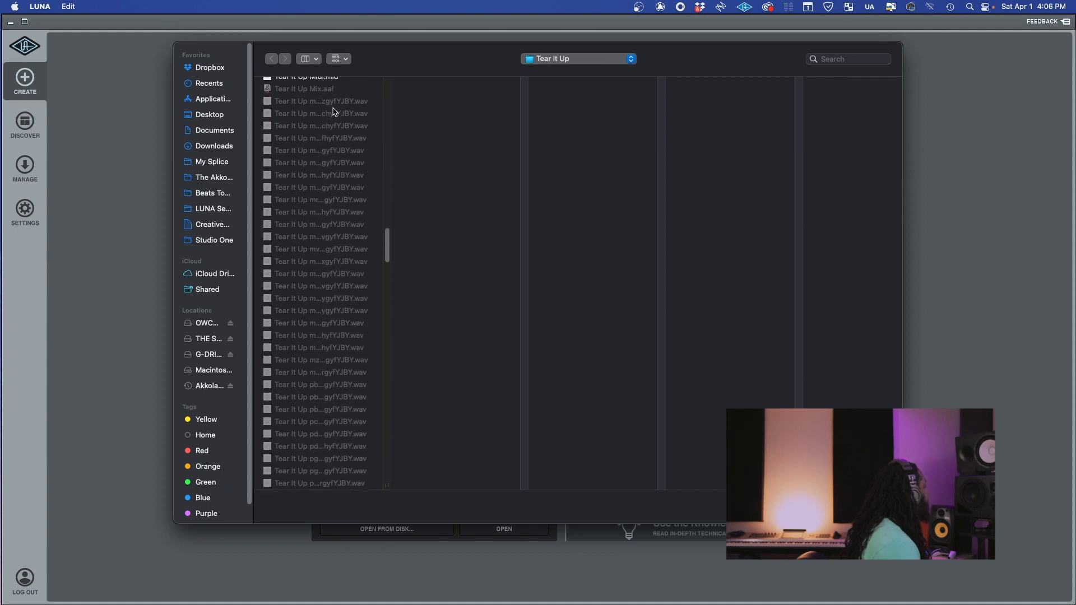
{"action": "scroll", "coordinate": [334, 112], "scroll_direction": "up", "scroll_amount": 1}
{"action": "left_click", "coordinate": [324, 94]}
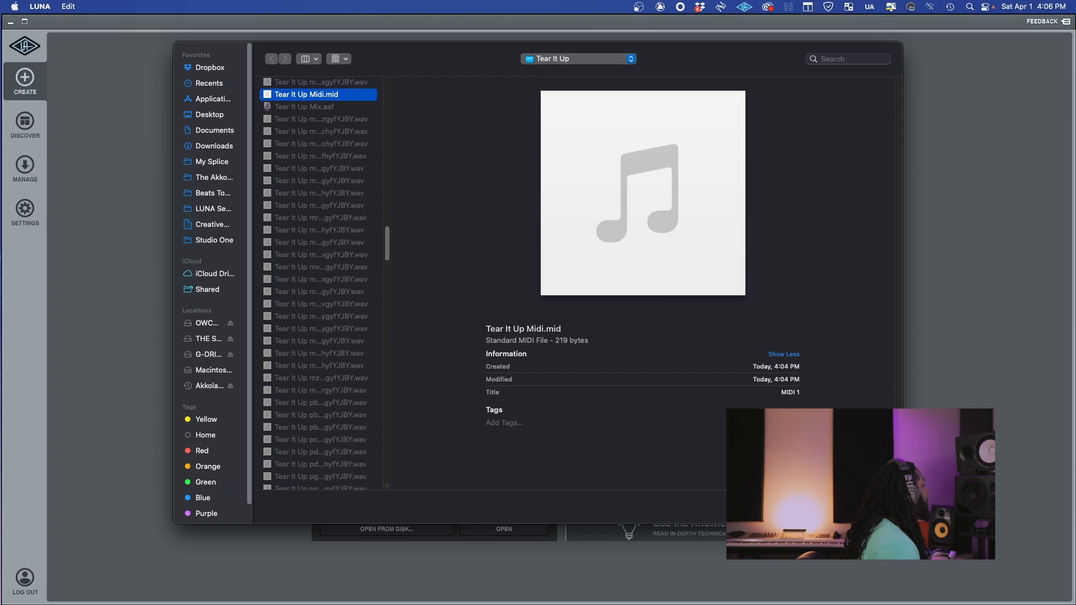
{"action": "key", "text": "Return"}
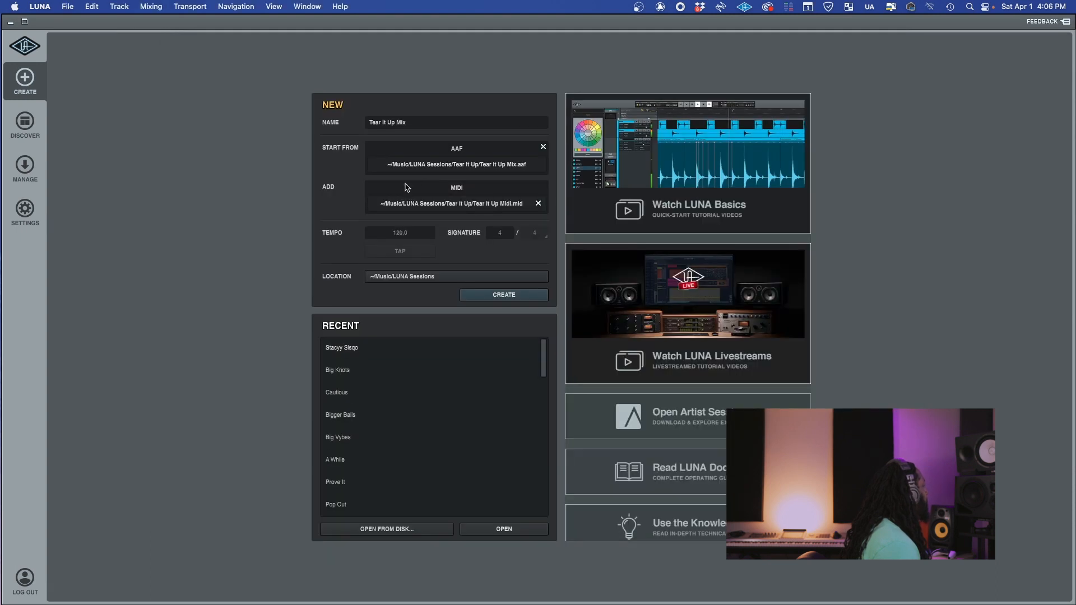
{"action": "left_click", "coordinate": [424, 121]}
{"action": "left_click", "coordinate": [428, 121]}
{"action": "left_click", "coordinate": [427, 280]}
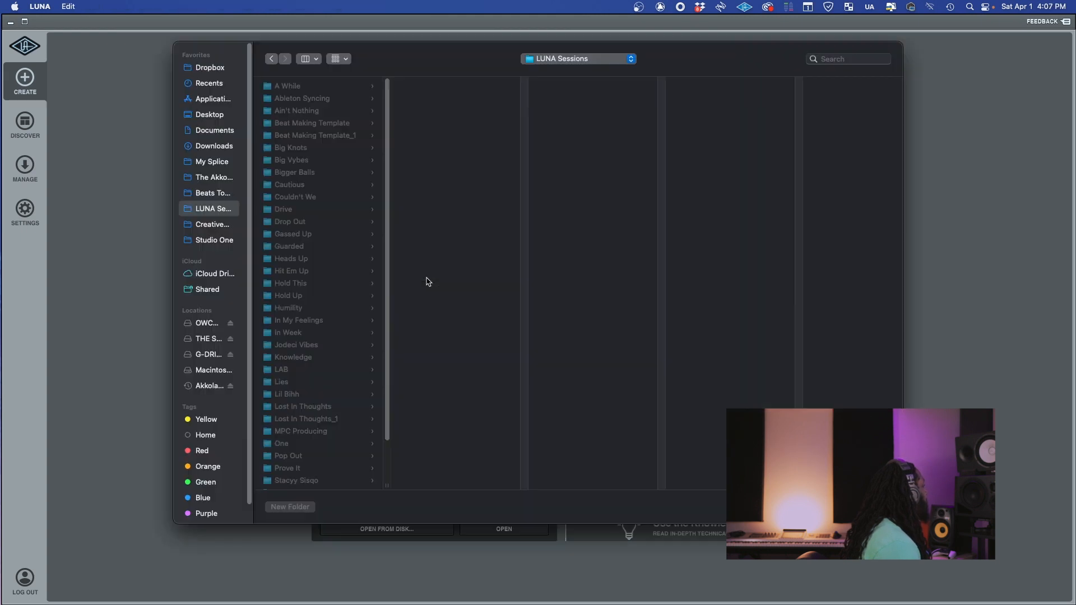
{"action": "left_click", "coordinate": [208, 323]}
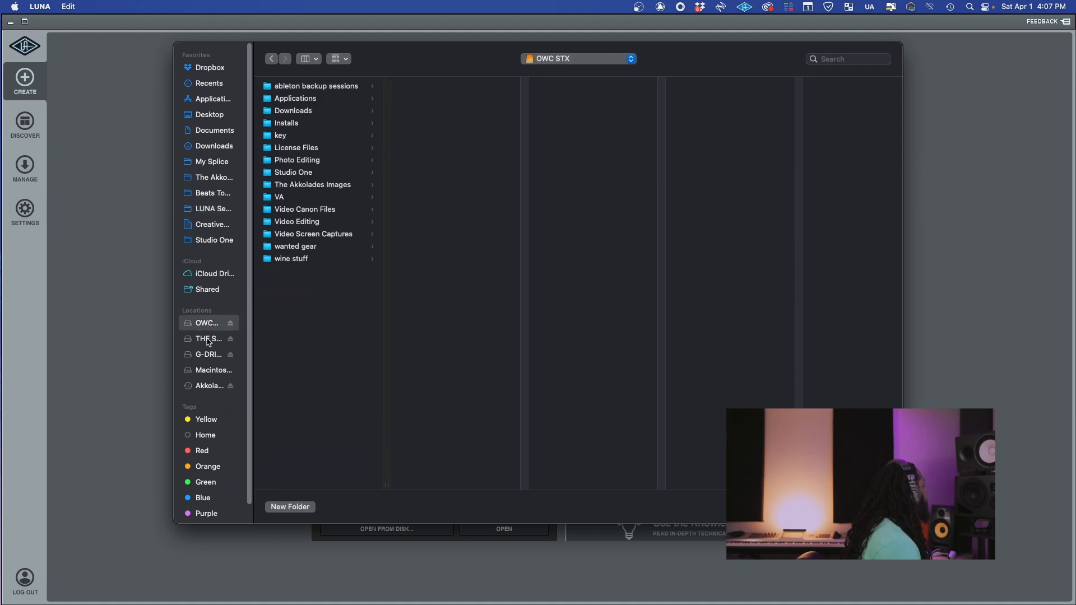
{"action": "left_click", "coordinate": [208, 340]}
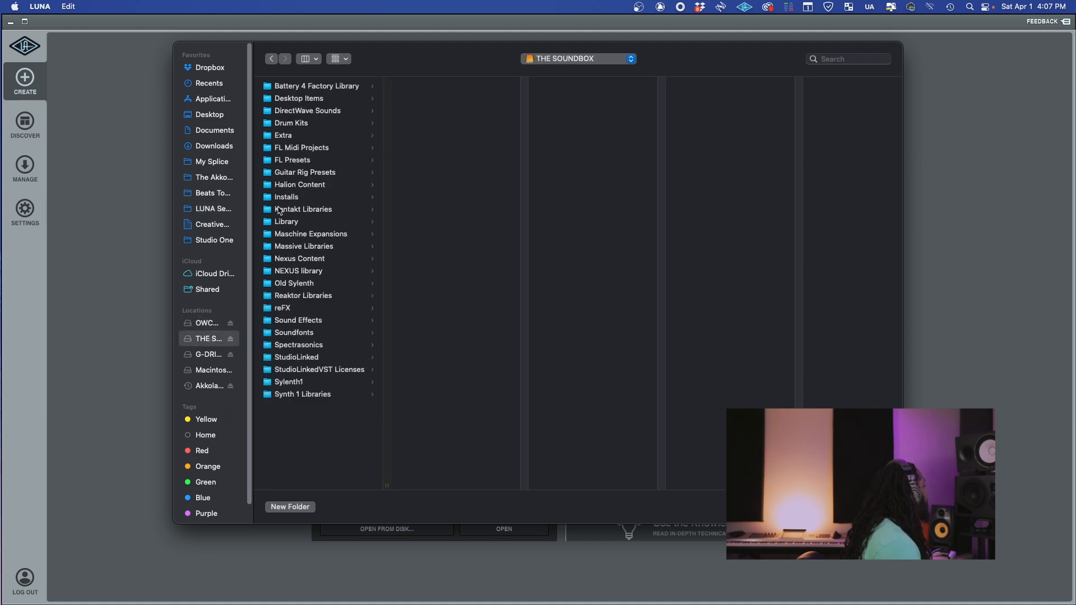
{"action": "left_click", "coordinate": [202, 355]}
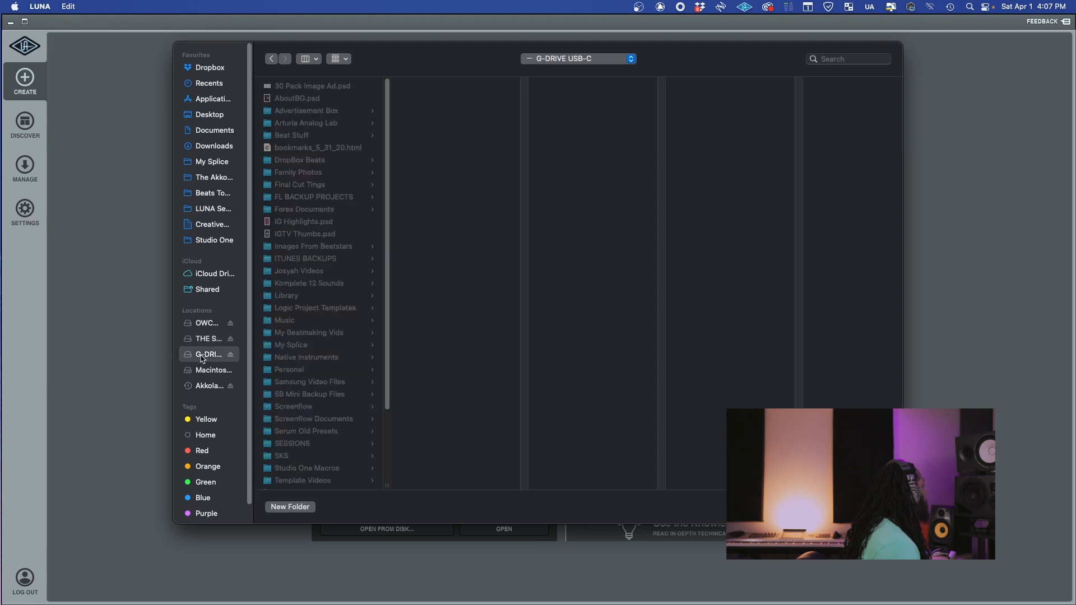
{"action": "scroll", "coordinate": [339, 373], "scroll_direction": "down", "scroll_amount": 5}
{"action": "left_click", "coordinate": [311, 343]}
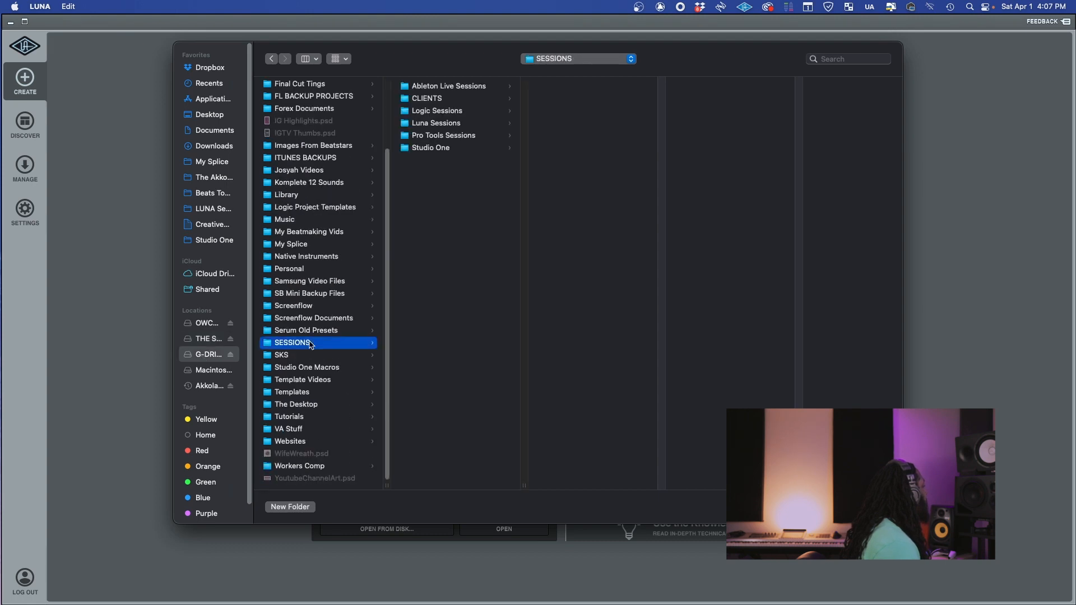
{"action": "left_click", "coordinate": [445, 123]}
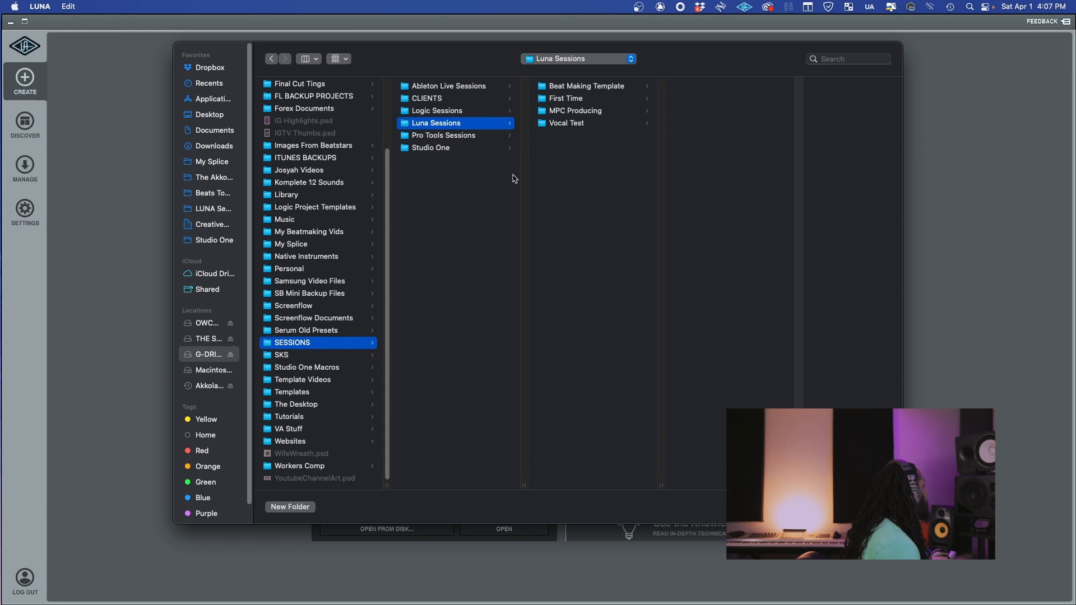
{"action": "key", "text": "Escape"}
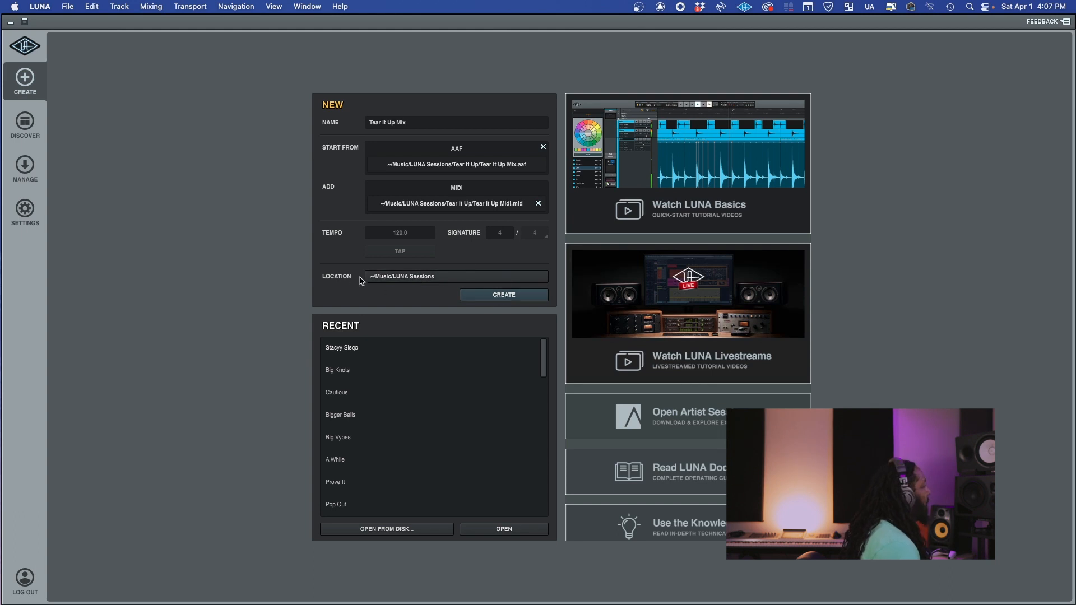
Create the Tear It Up Mix session in the LUNA Sessions folder from the chosen AAF and MIDI files.
{"action": "left_click", "coordinate": [493, 296]}
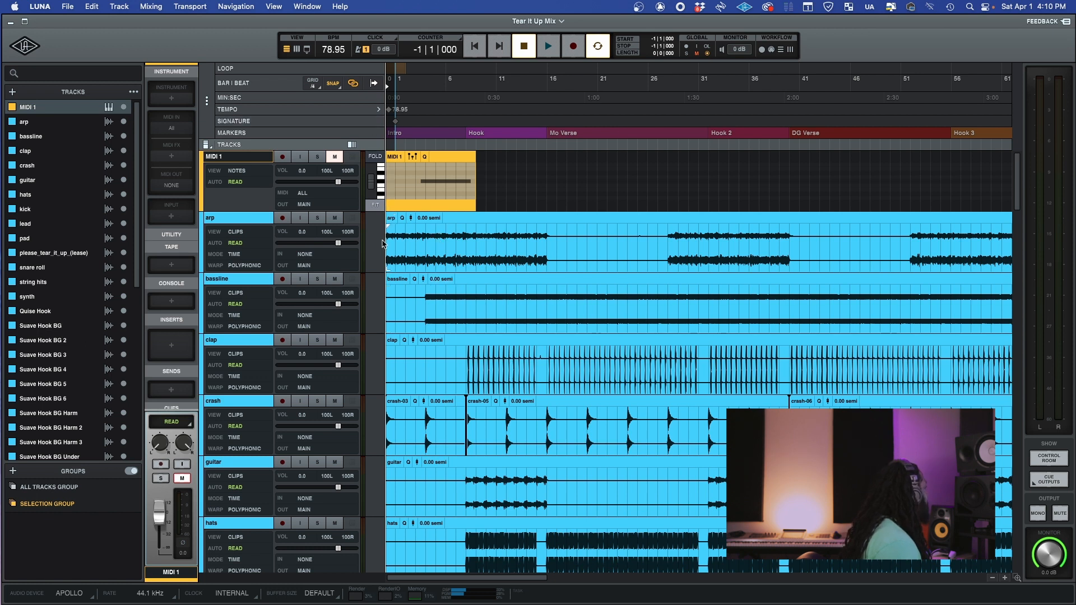
Examine the imported tracks from the instruments down to the verse vocals, and check the mute of the please_tear_it_up_(lease) track.
{"action": "scroll", "coordinate": [382, 243], "scroll_direction": "down", "scroll_amount": 5}
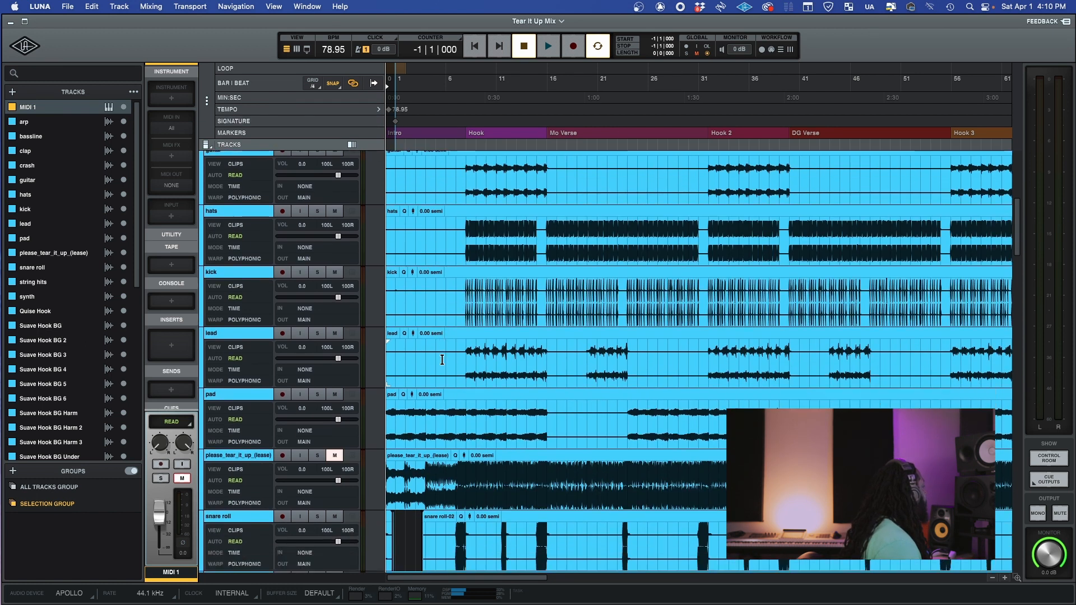
{"action": "scroll", "coordinate": [469, 443], "scroll_direction": "down", "scroll_amount": 1}
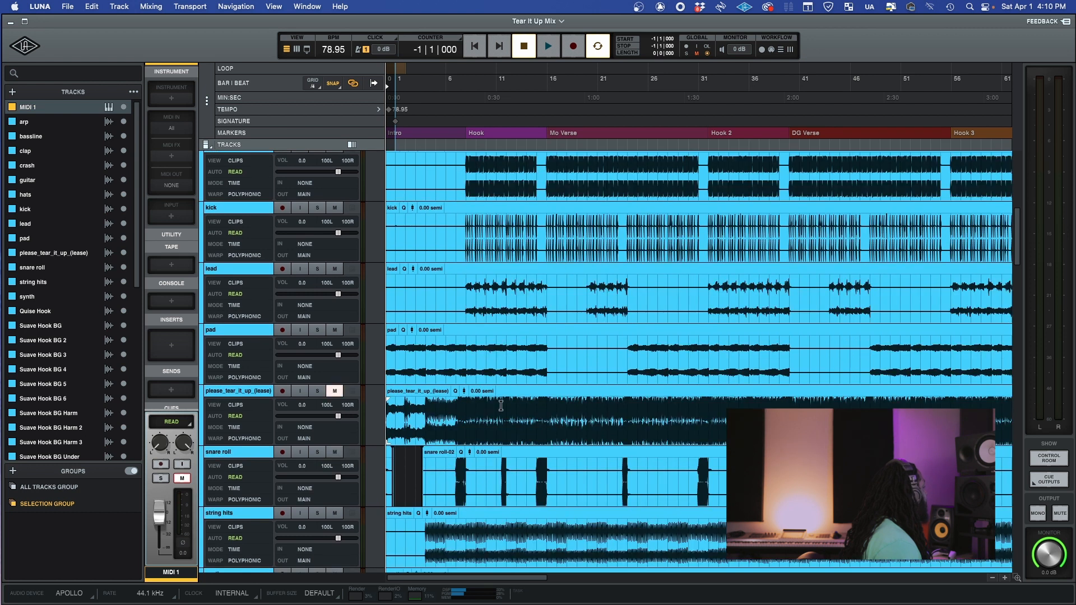
{"action": "left_click", "coordinate": [332, 391]}
{"action": "left_click", "coordinate": [333, 391]}
{"action": "scroll", "coordinate": [445, 366], "scroll_direction": "down", "scroll_amount": 3}
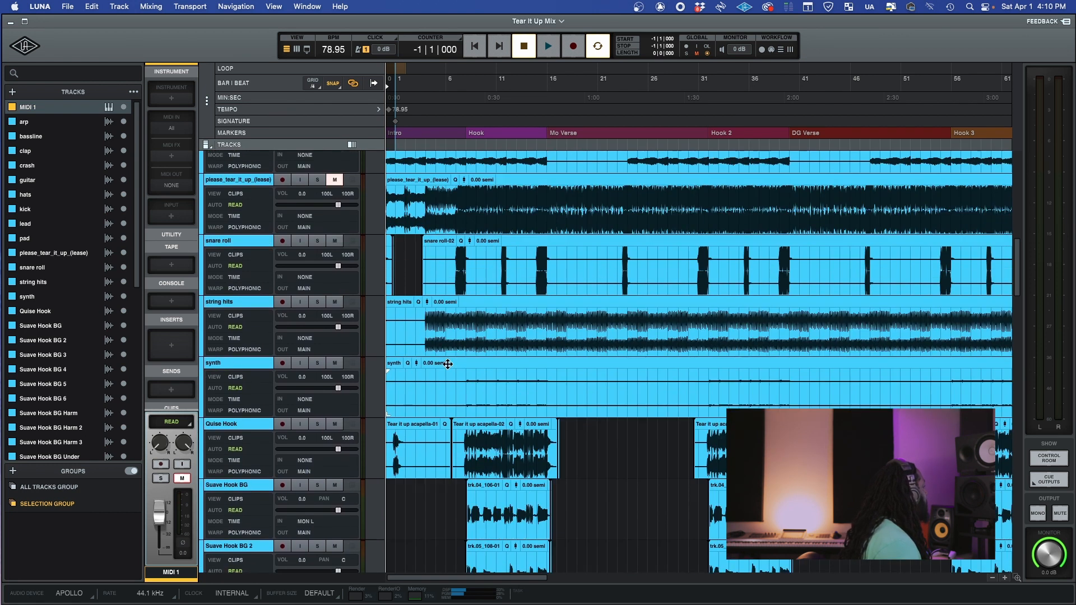
{"action": "scroll", "coordinate": [447, 363], "scroll_direction": "down", "scroll_amount": 1}
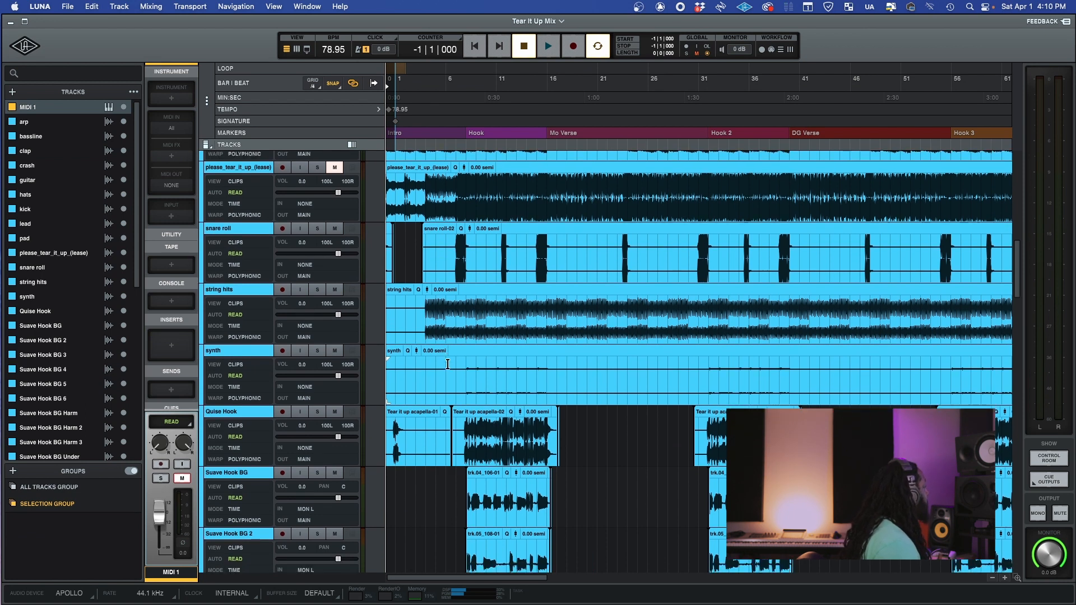
{"action": "scroll", "coordinate": [447, 363], "scroll_direction": "down", "scroll_amount": 1}
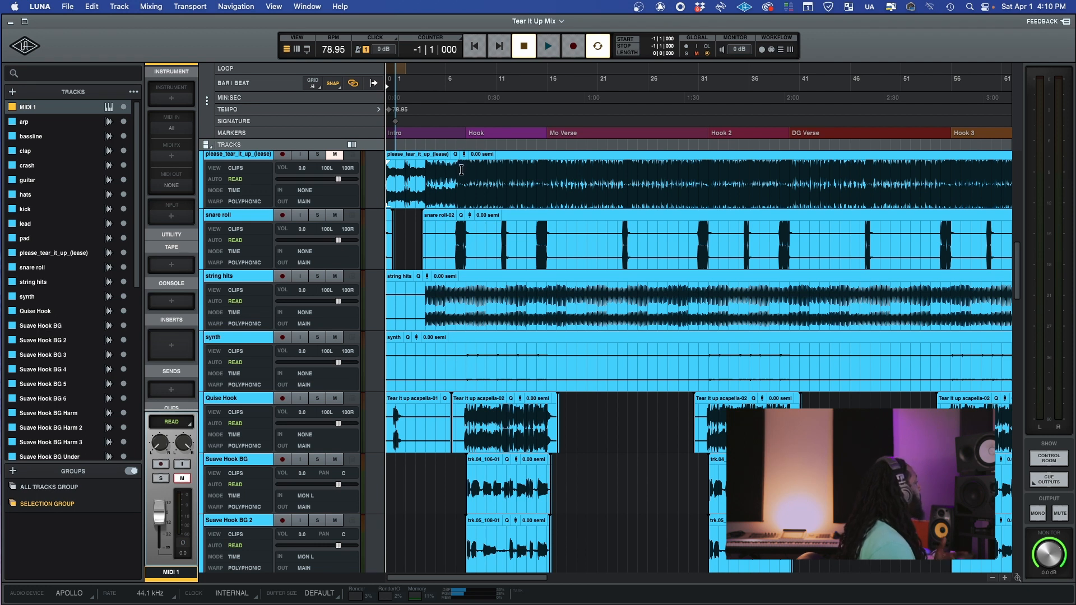
{"action": "scroll", "coordinate": [461, 169], "scroll_direction": "down", "scroll_amount": 15}
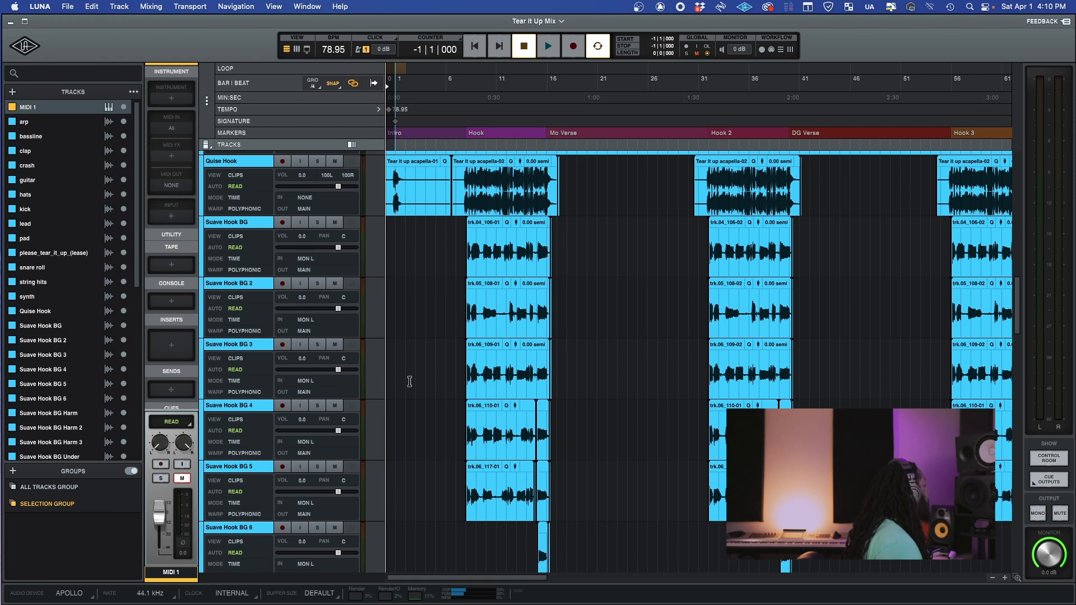
{"action": "scroll", "coordinate": [434, 191], "scroll_direction": "down", "scroll_amount": 20}
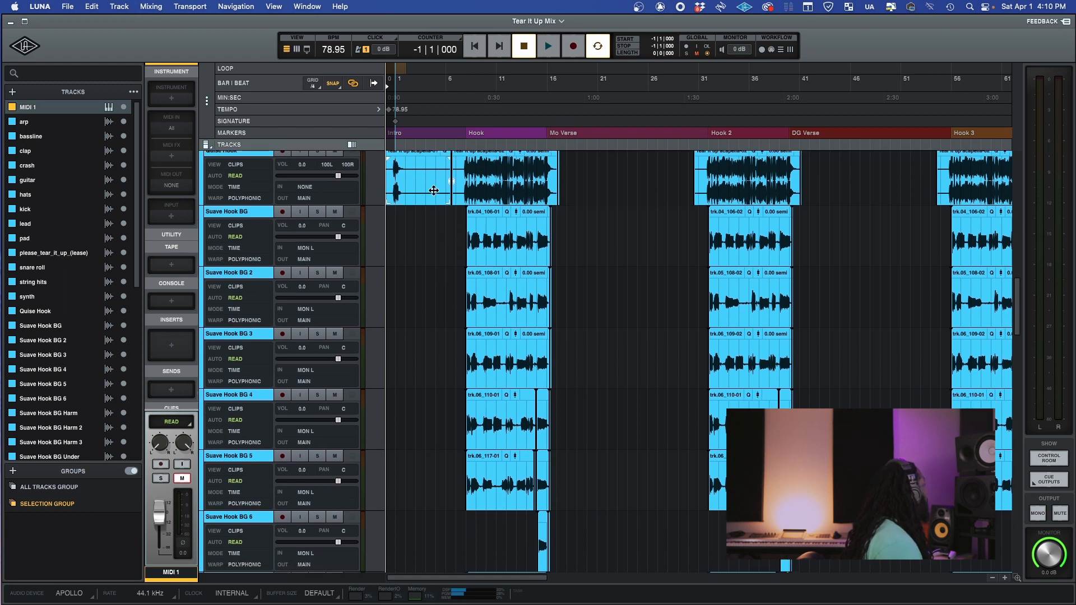
{"action": "scroll", "coordinate": [434, 191], "scroll_direction": "down", "scroll_amount": 12}
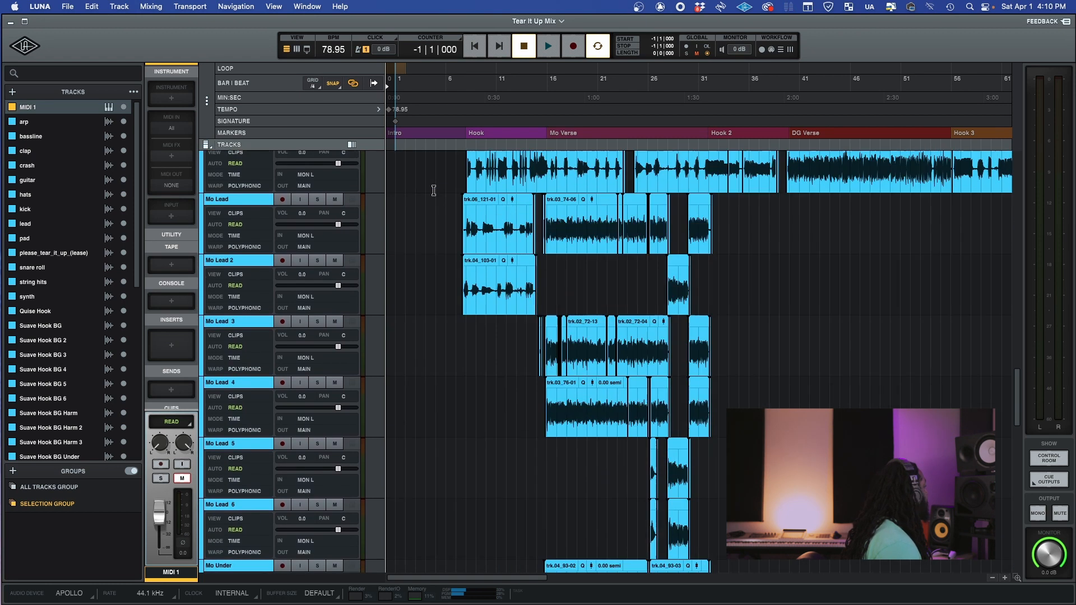
{"action": "scroll", "coordinate": [506, 374], "scroll_direction": "down", "scroll_amount": 12}
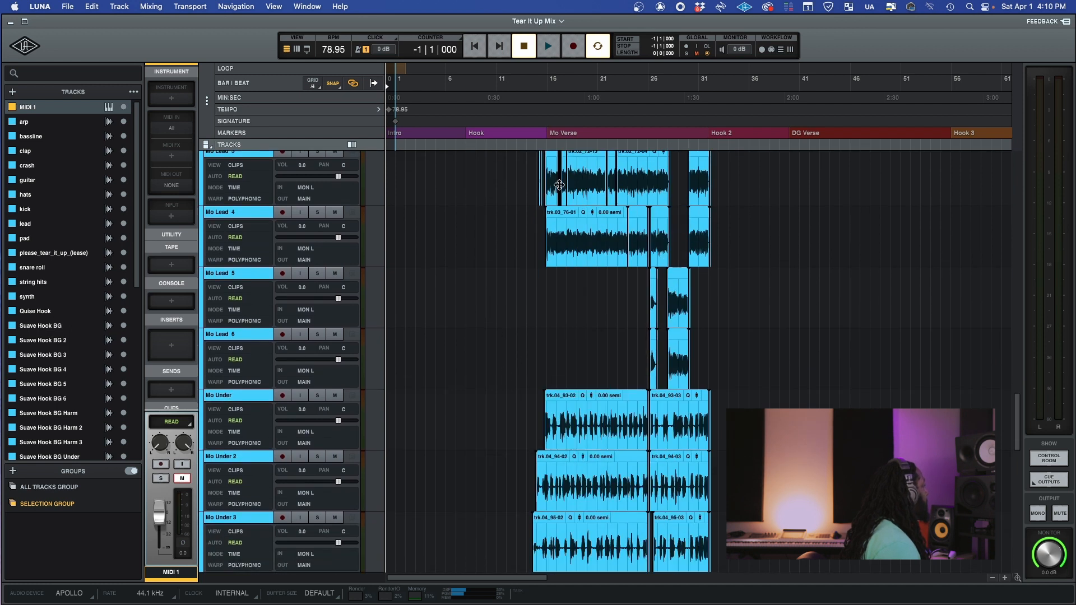
{"action": "scroll", "coordinate": [616, 288], "scroll_direction": "down", "scroll_amount": 20}
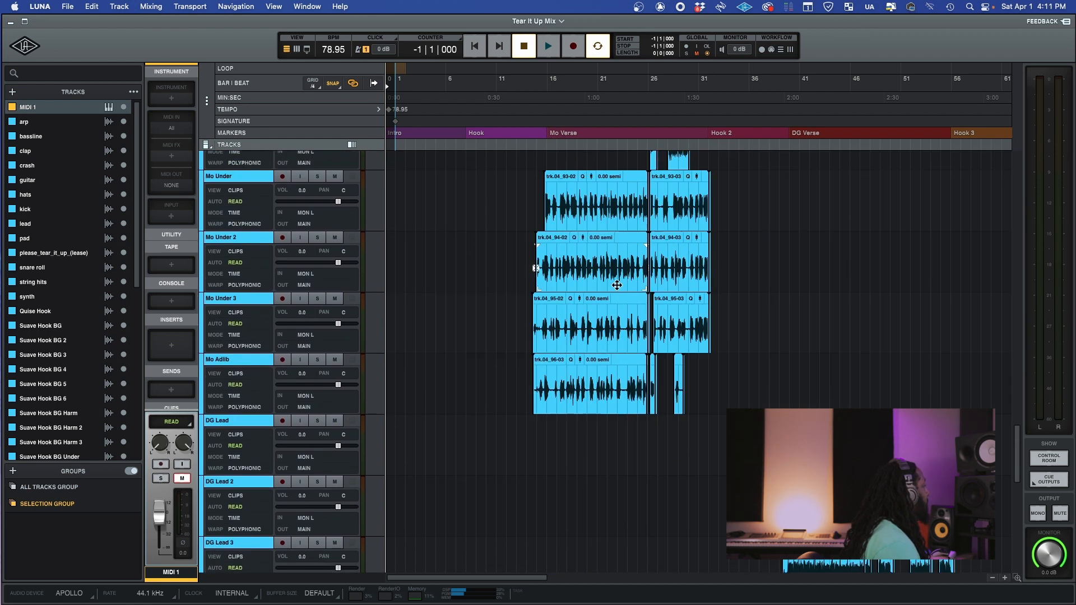
{"action": "scroll", "coordinate": [837, 379], "scroll_direction": "down", "scroll_amount": 20}
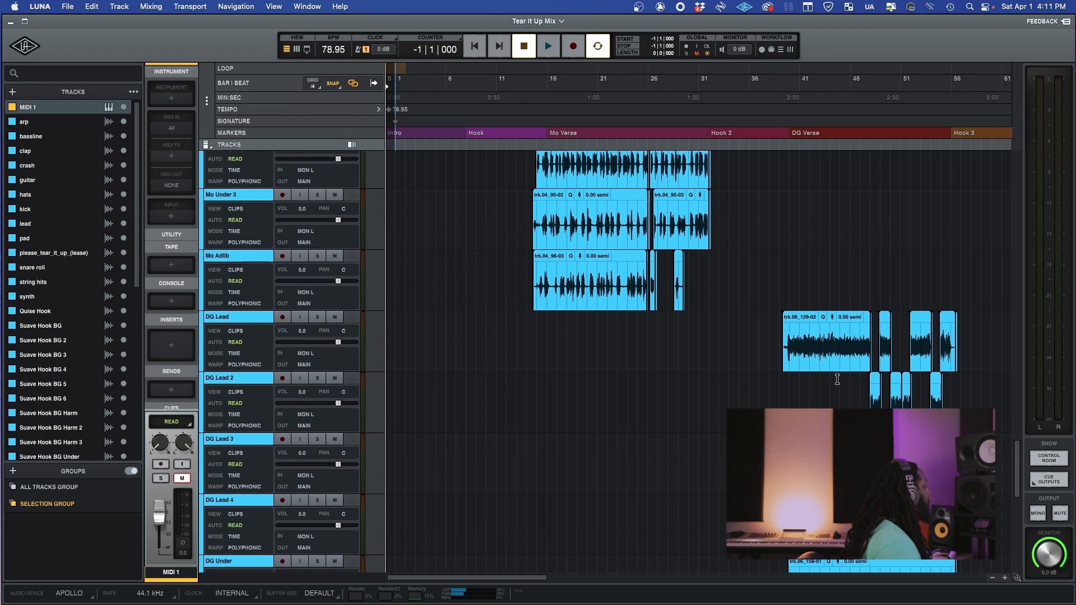
Mute the first clip, Tear it up acapella-01, on the Quise Hook track and return to the session start.
{"action": "scroll", "coordinate": [837, 379], "scroll_direction": "up", "scroll_amount": 15}
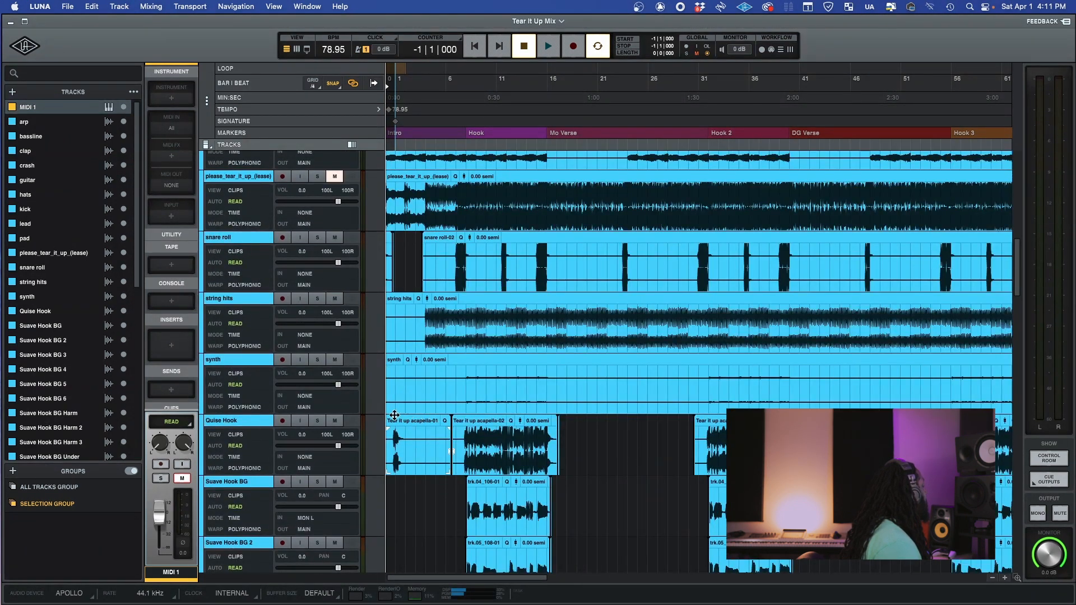
{"action": "left_click", "coordinate": [414, 417]}
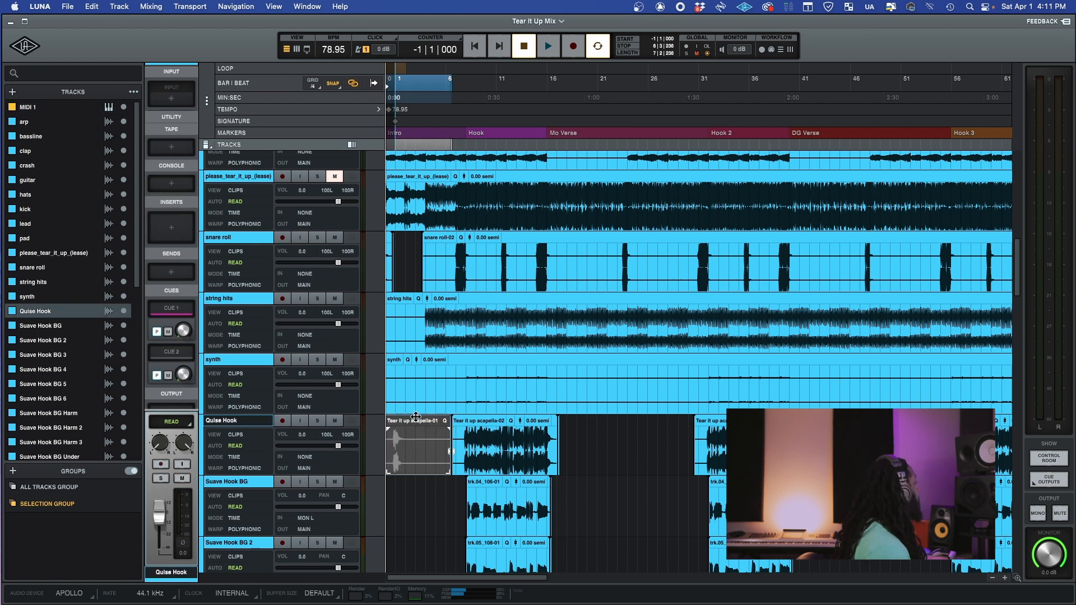
{"action": "key", "text": "Return"}
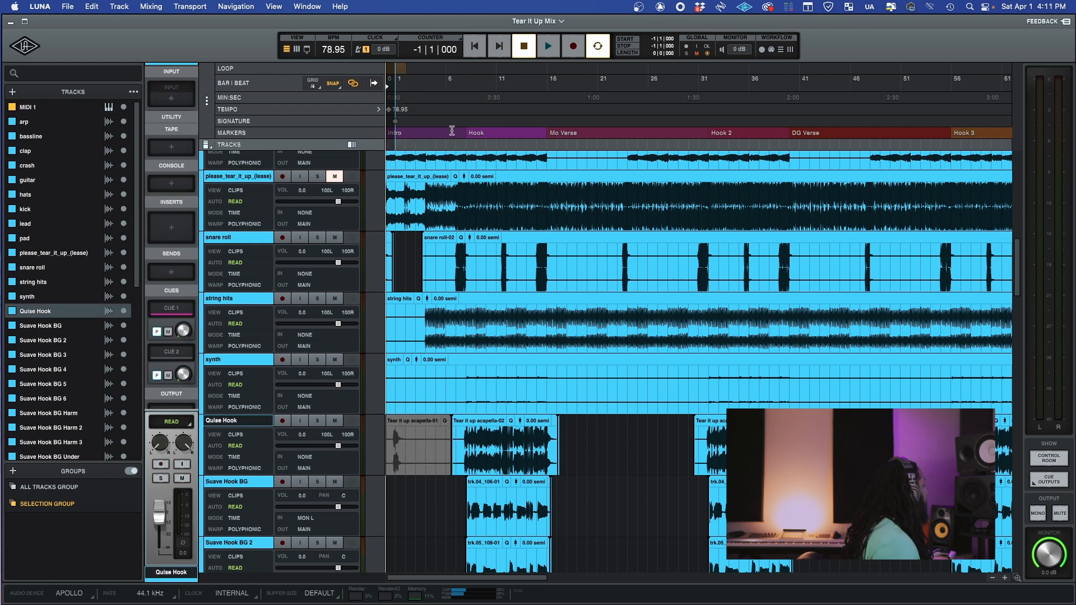
Play the session from the start into the Hook, checking the instrument tracks and hook vocals, and stop playback.
{"action": "scroll", "coordinate": [507, 221], "scroll_direction": "up", "scroll_amount": 8}
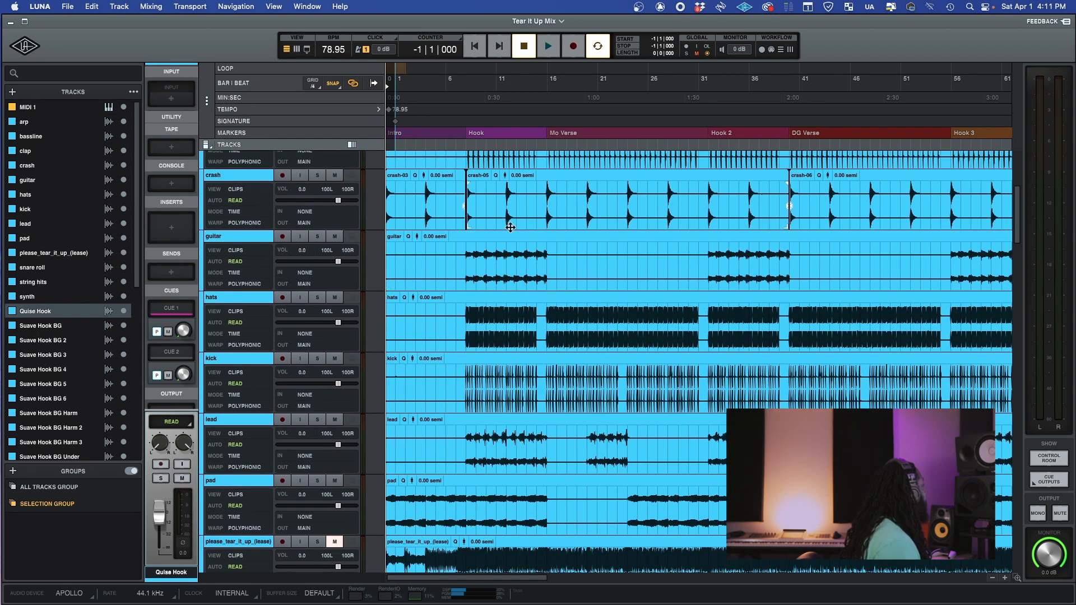
{"action": "key", "text": "space"}
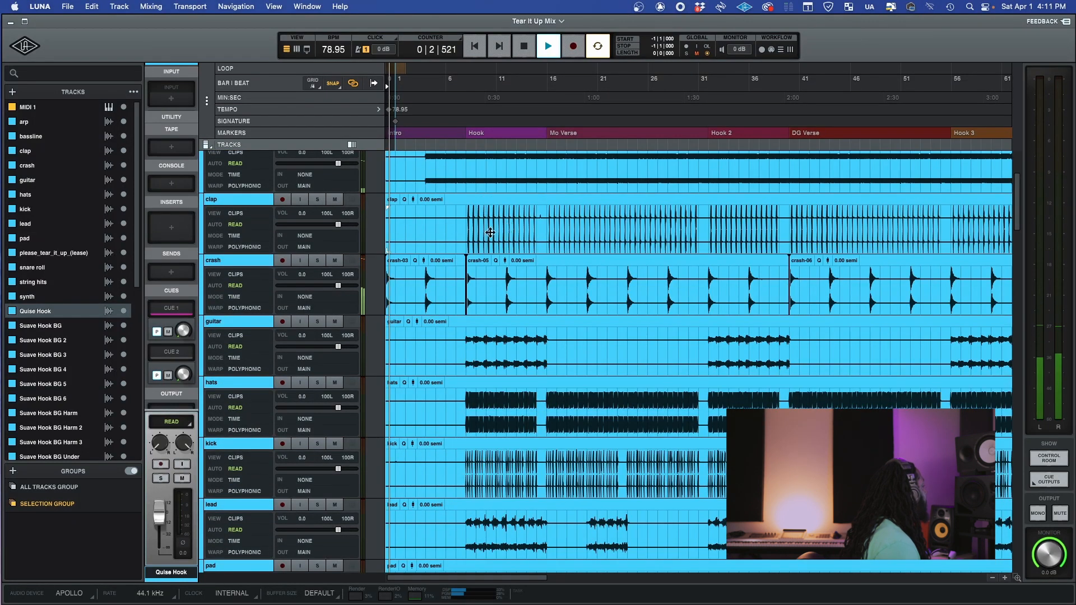
{"action": "scroll", "coordinate": [438, 261], "scroll_direction": "down", "scroll_amount": 2}
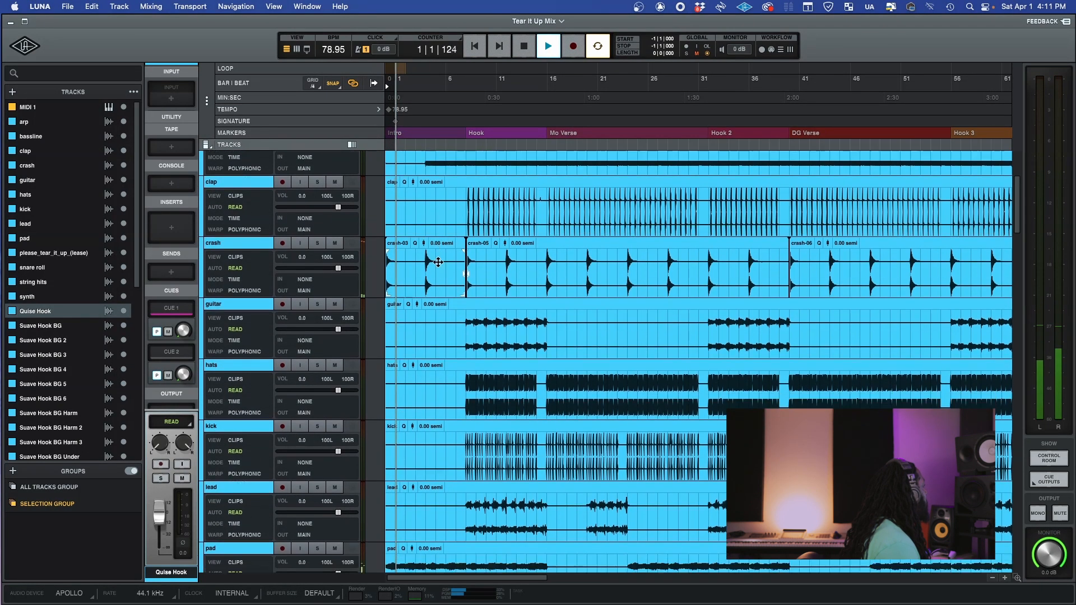
{"action": "scroll", "coordinate": [439, 262], "scroll_direction": "down", "scroll_amount": 6}
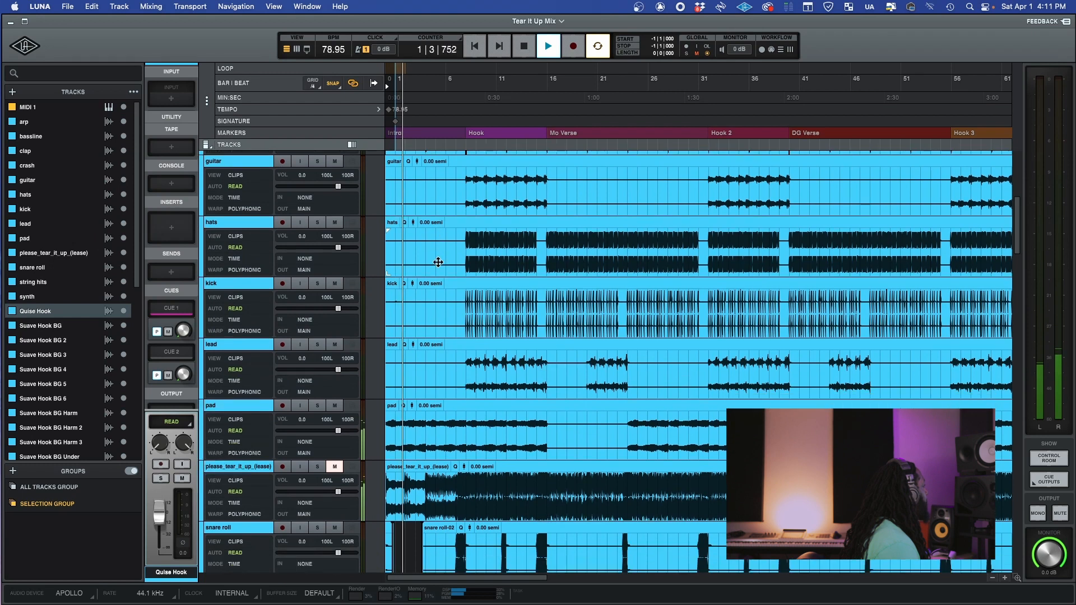
{"action": "scroll", "coordinate": [438, 261], "scroll_direction": "down", "scroll_amount": 4}
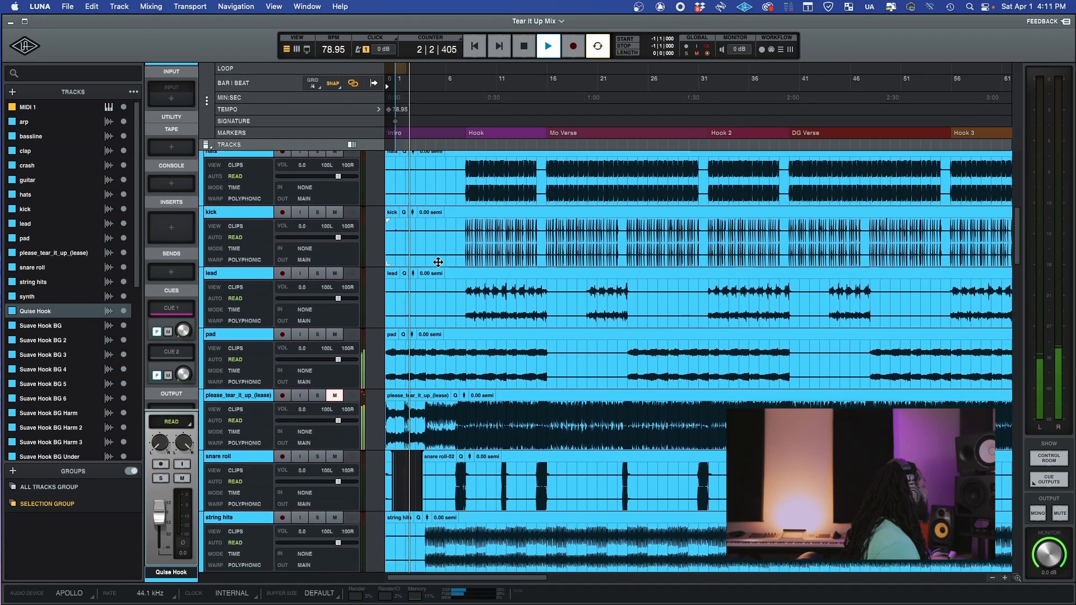
{"action": "scroll", "coordinate": [438, 262], "scroll_direction": "down", "scroll_amount": 8}
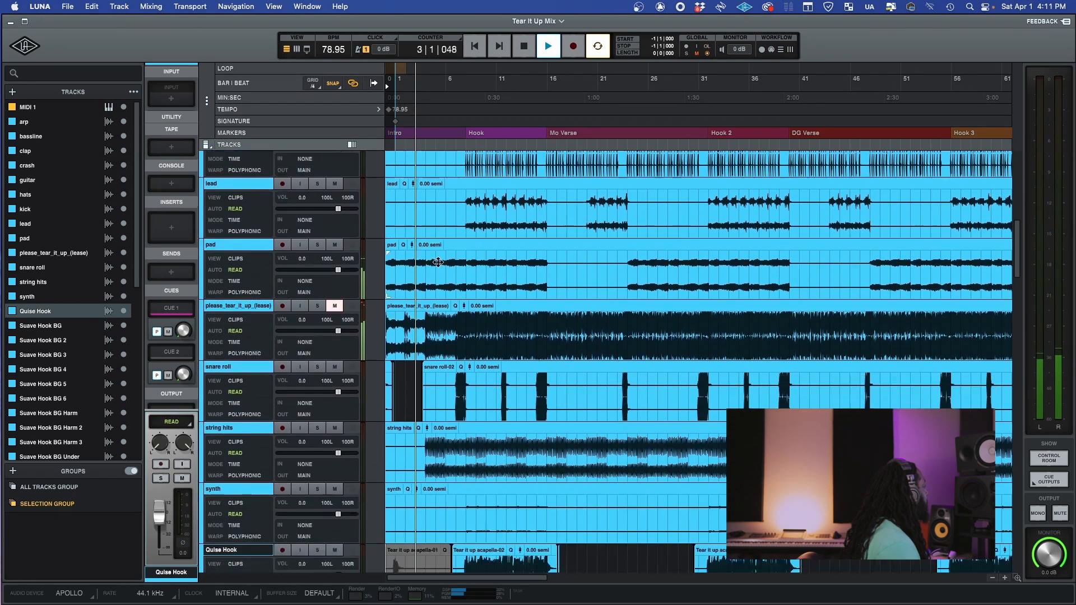
{"action": "scroll", "coordinate": [438, 262], "scroll_direction": "down", "scroll_amount": 5}
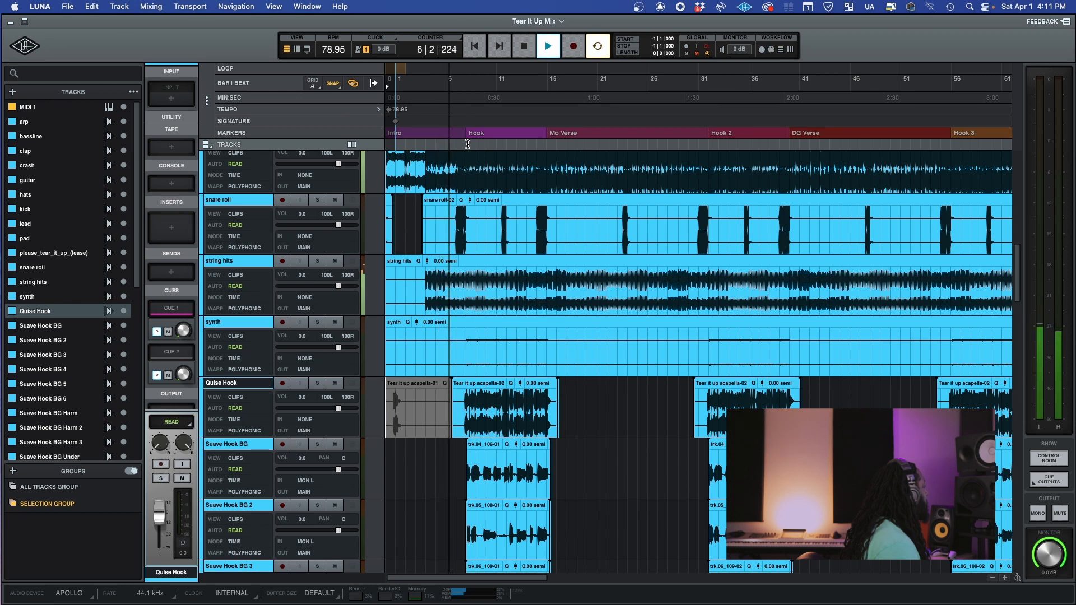
{"action": "scroll", "coordinate": [469, 163], "scroll_direction": "up", "scroll_amount": 1}
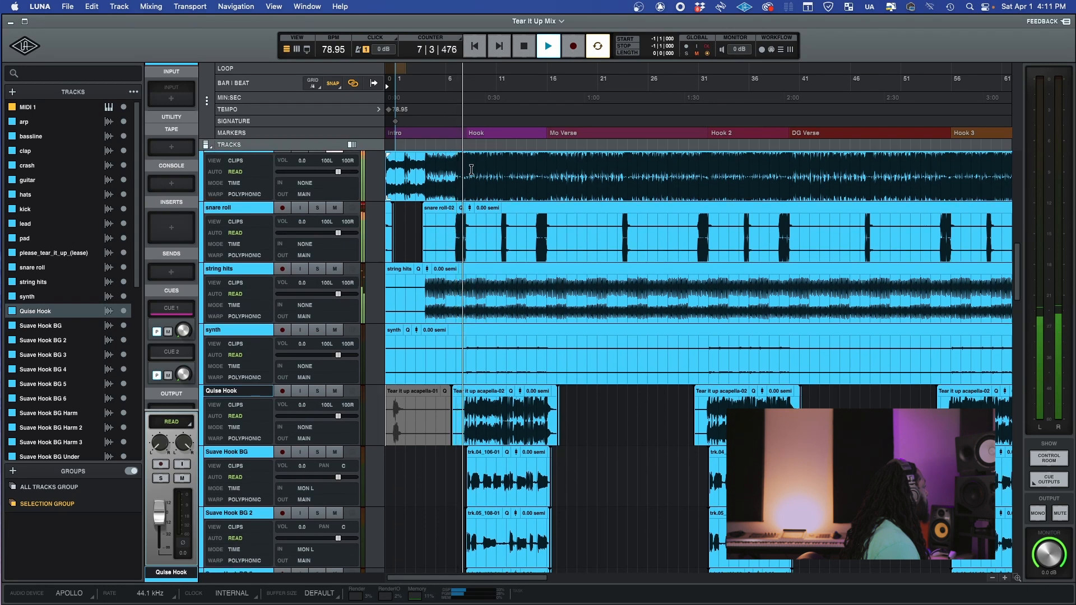
{"action": "scroll", "coordinate": [470, 169], "scroll_direction": "down", "scroll_amount": 1}
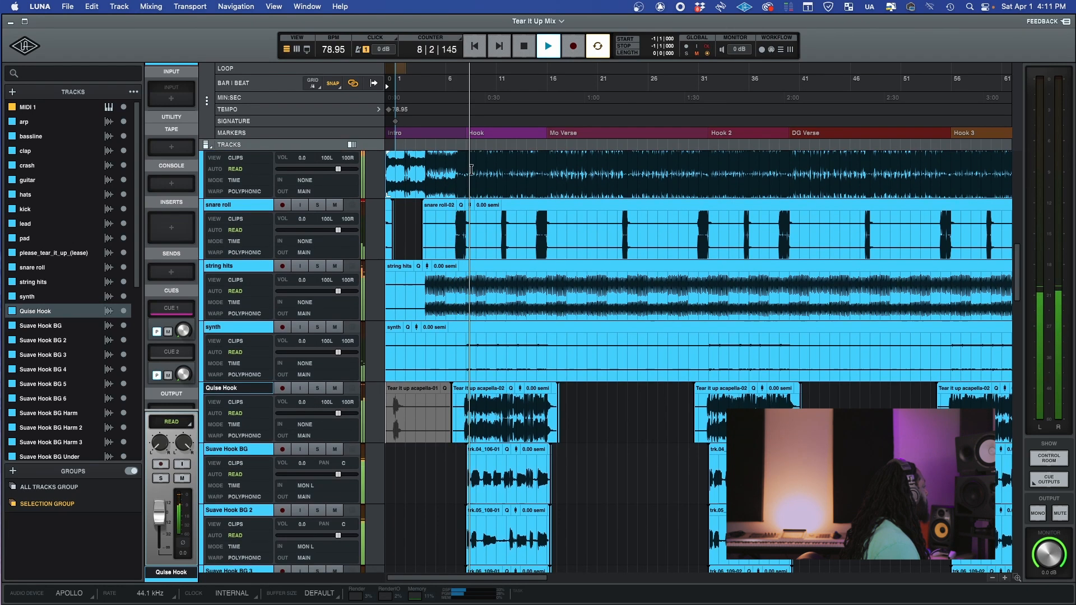
{"action": "scroll", "coordinate": [471, 169], "scroll_direction": "down", "scroll_amount": 1}
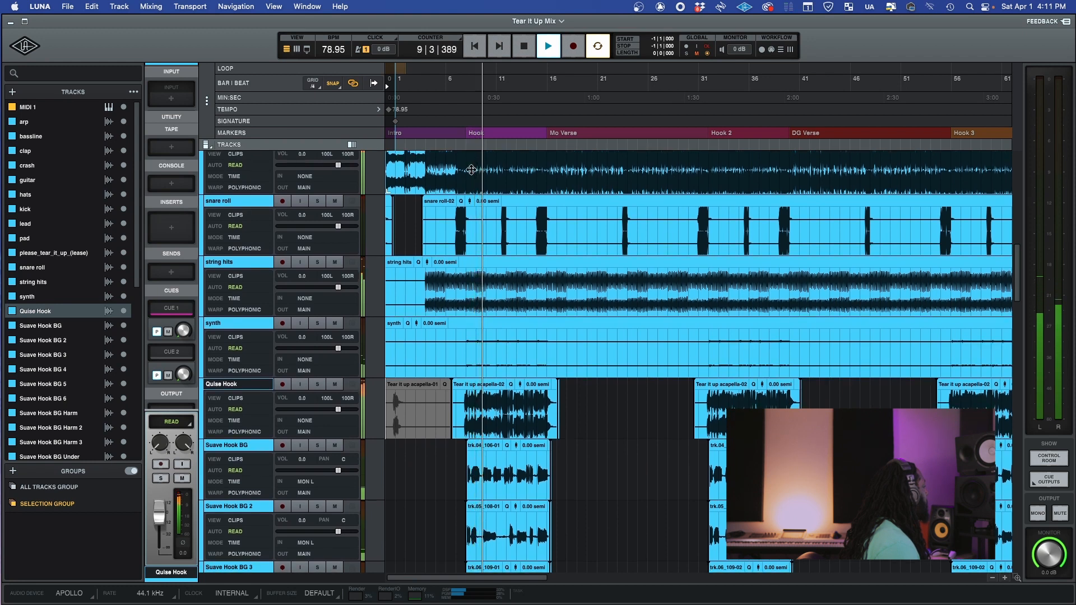
{"action": "scroll", "coordinate": [470, 169], "scroll_direction": "down", "scroll_amount": 1}
{"action": "scroll", "coordinate": [471, 169], "scroll_direction": "down", "scroll_amount": 10}
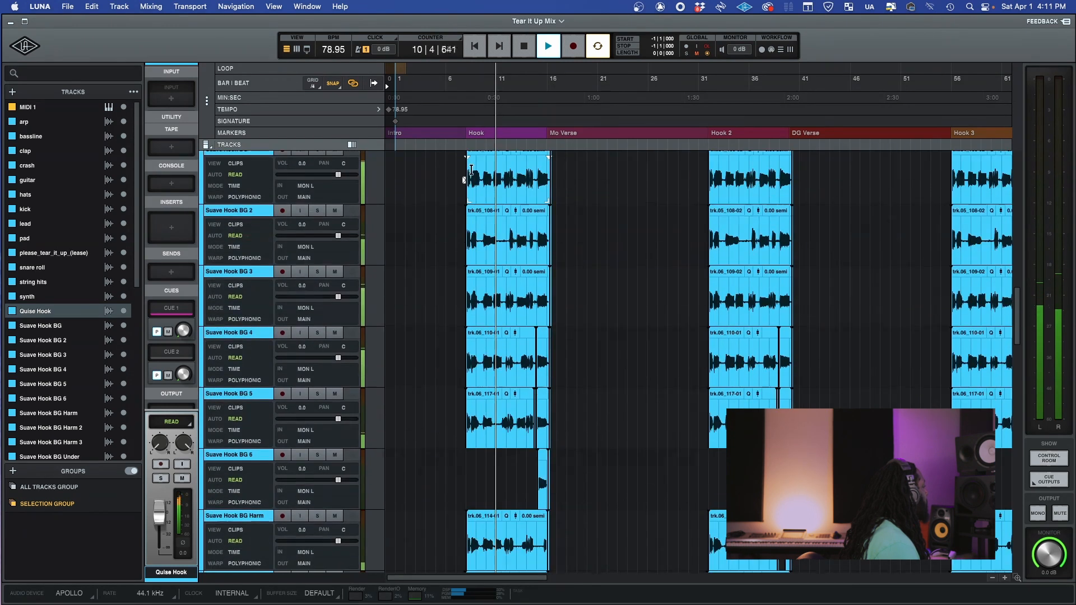
{"action": "scroll", "coordinate": [473, 302], "scroll_direction": "down", "scroll_amount": 6}
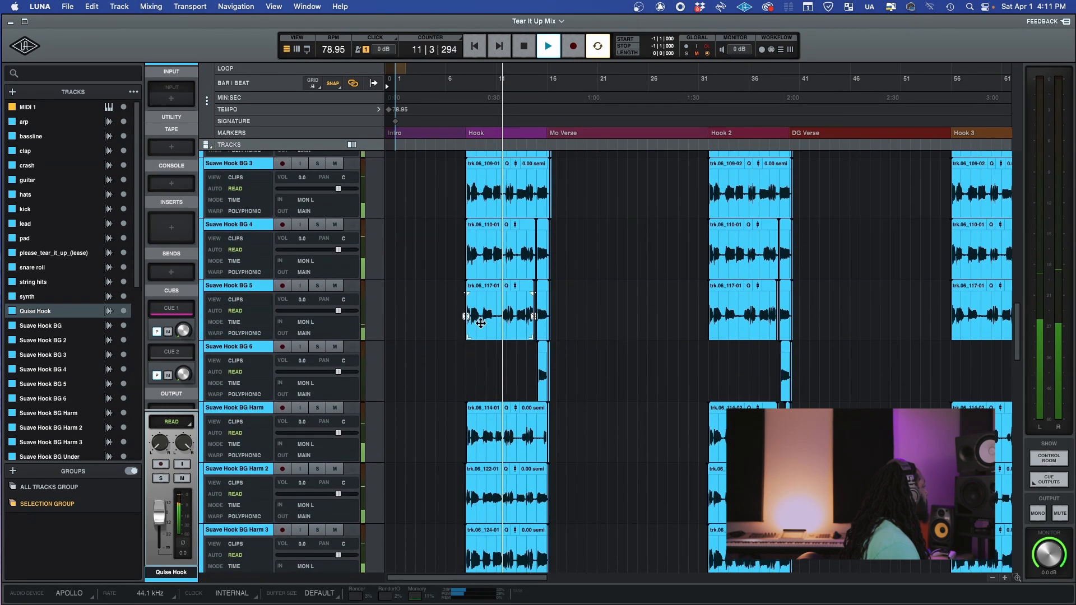
{"action": "scroll", "coordinate": [480, 323], "scroll_direction": "down", "scroll_amount": 3}
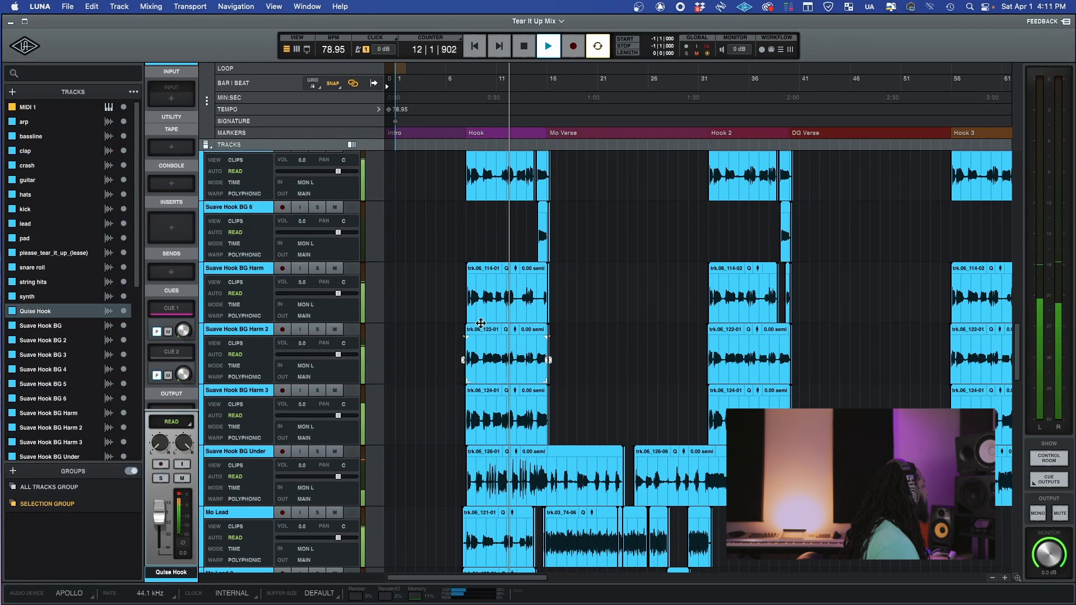
{"action": "key", "text": "space"}
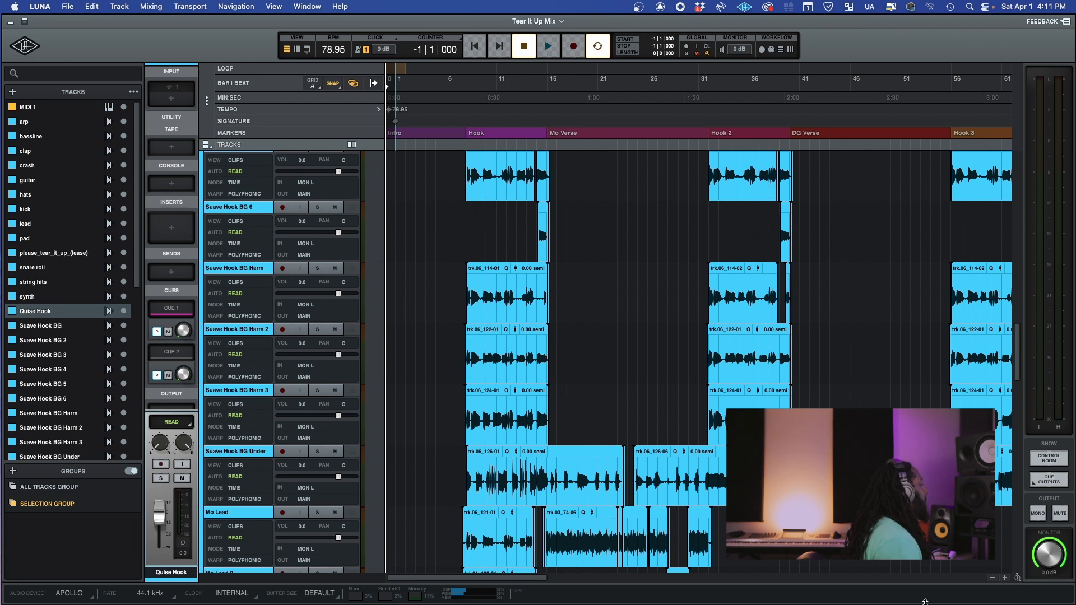
{"action": "mouse_move", "coordinate": [930, 604]}
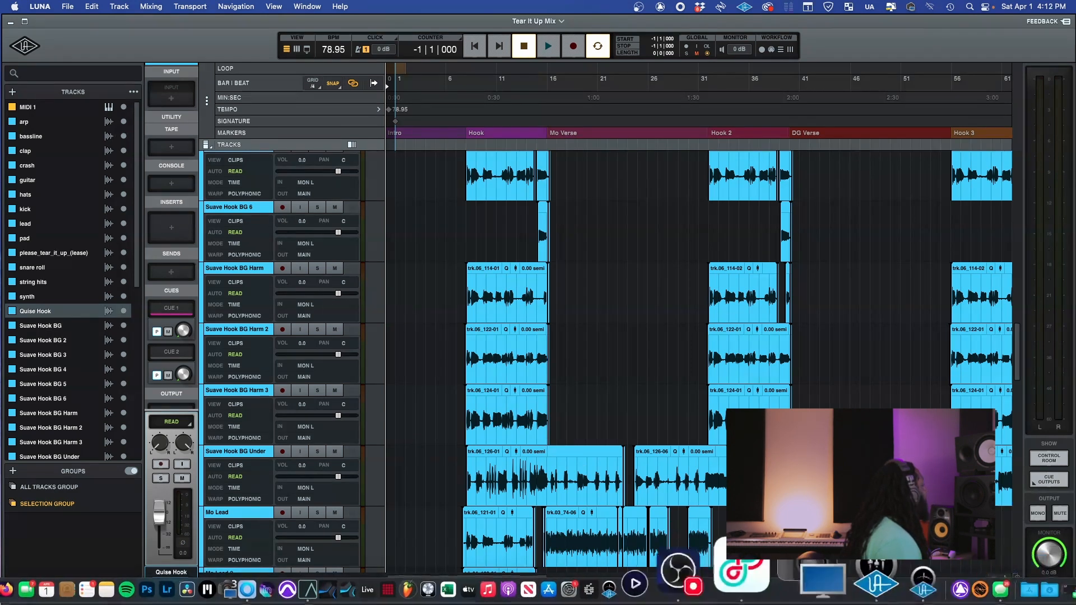
{"action": "key", "text": "super+Tab"}
{"action": "key", "text": "super+Tab"}
{"action": "key", "text": "super+Tab"}
{"action": "key", "text": "super+Tab"}
{"action": "key", "text": "super+Tab"}
{"action": "key", "text": "super+Tab"}
{"action": "key", "text": "super+Tab"}
{"action": "key", "text": "super+Tab"}
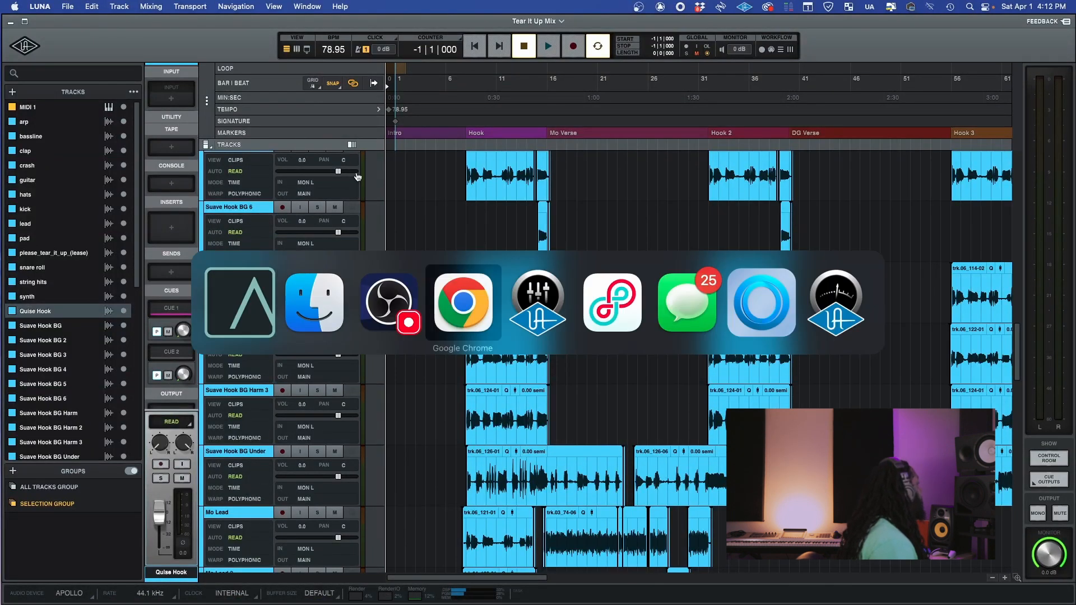
{"action": "key", "text": "super+Tab"}
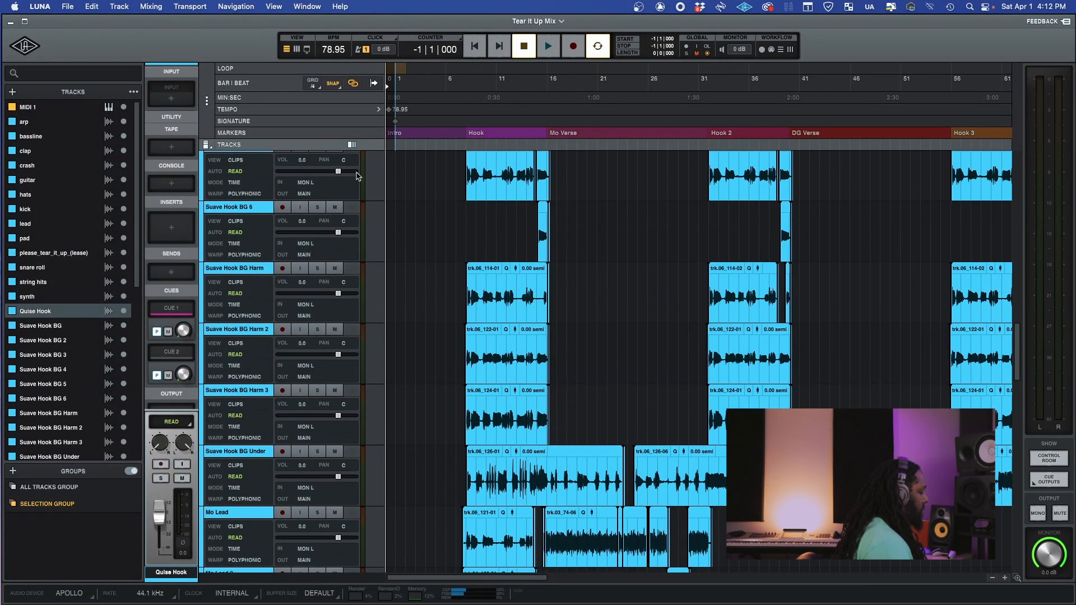
In the mixer, remove API Vision from the clap track's console slot and open that slot's channel strip choices.
{"action": "key", "text": "super+equal"}
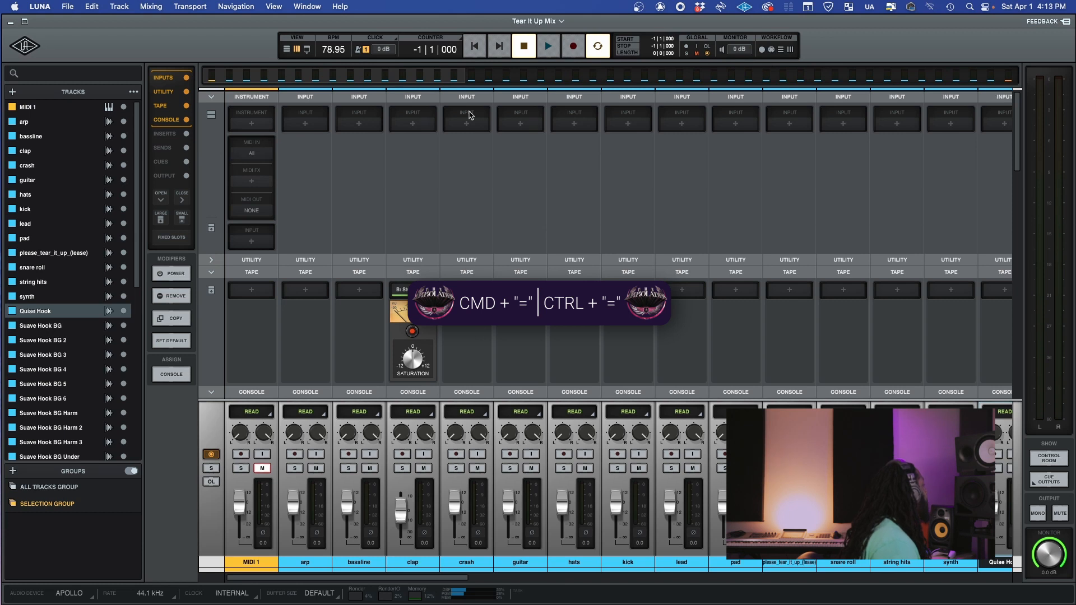
{"action": "scroll", "coordinate": [451, 211], "scroll_direction": "down", "scroll_amount": 3}
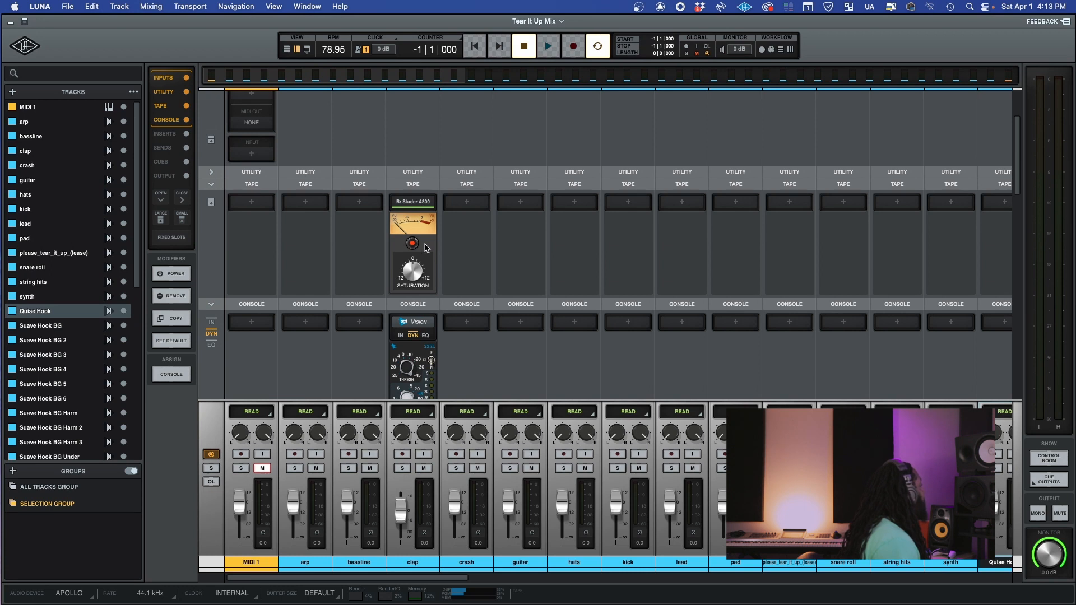
{"action": "scroll", "coordinate": [425, 248], "scroll_direction": "down", "scroll_amount": 1}
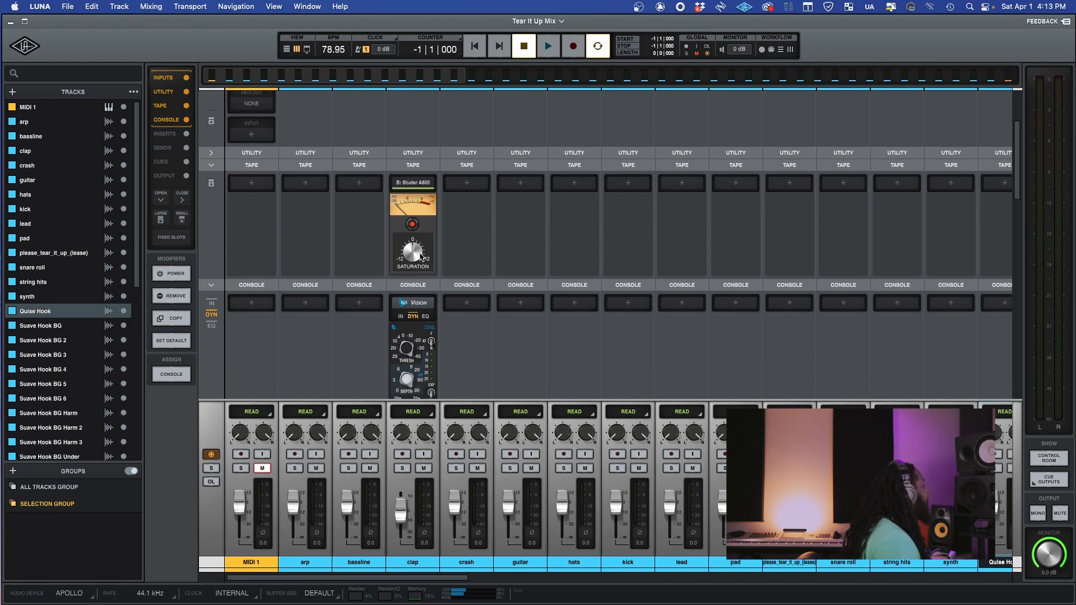
{"action": "scroll", "coordinate": [422, 257], "scroll_direction": "down", "scroll_amount": 8}
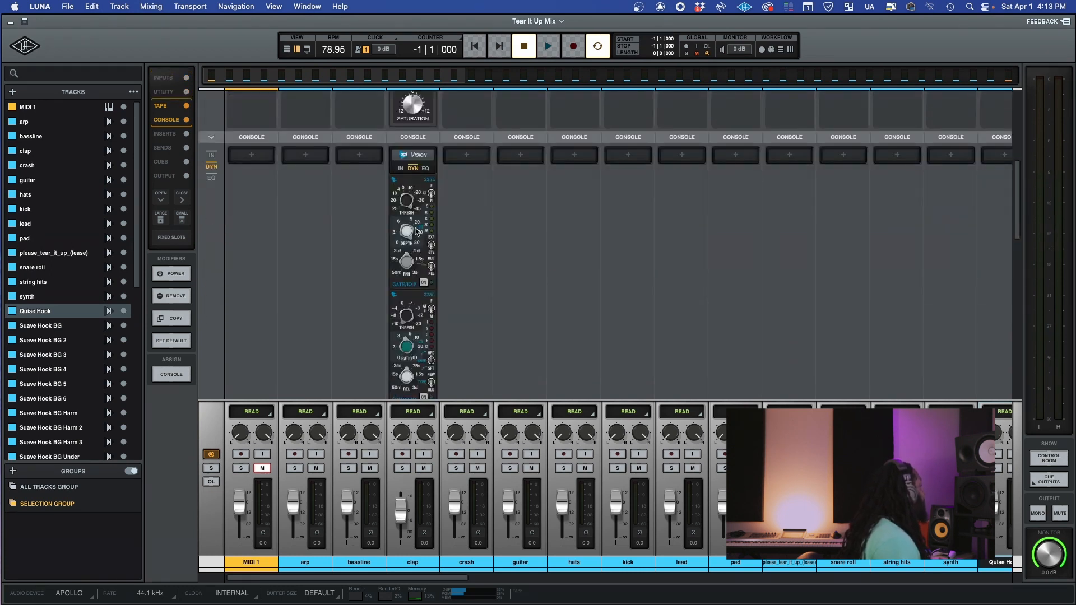
{"action": "left_click", "coordinate": [426, 156]}
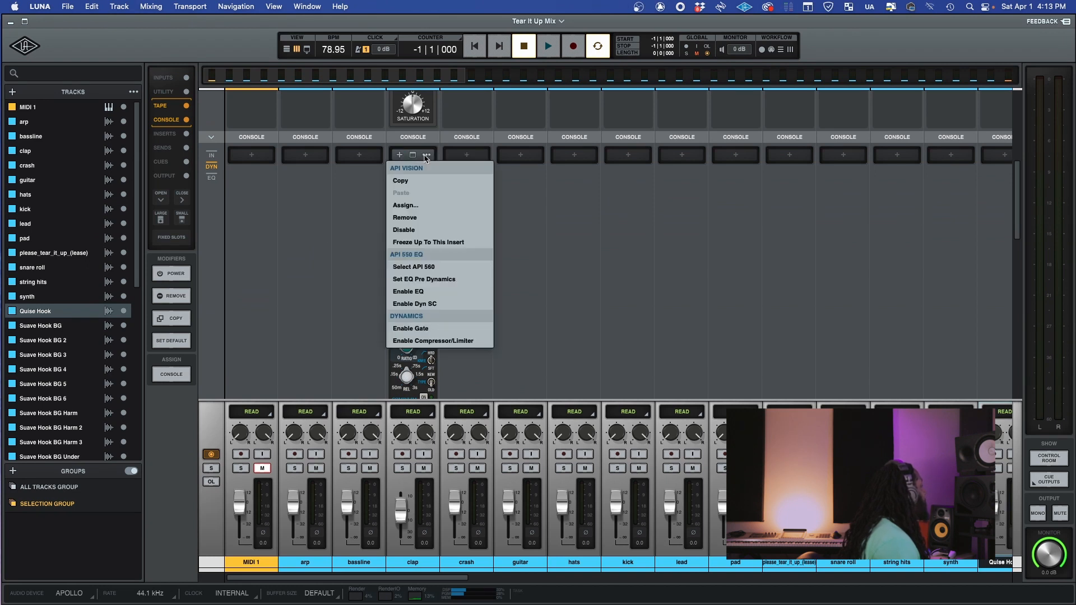
{"action": "left_click", "coordinate": [416, 219]}
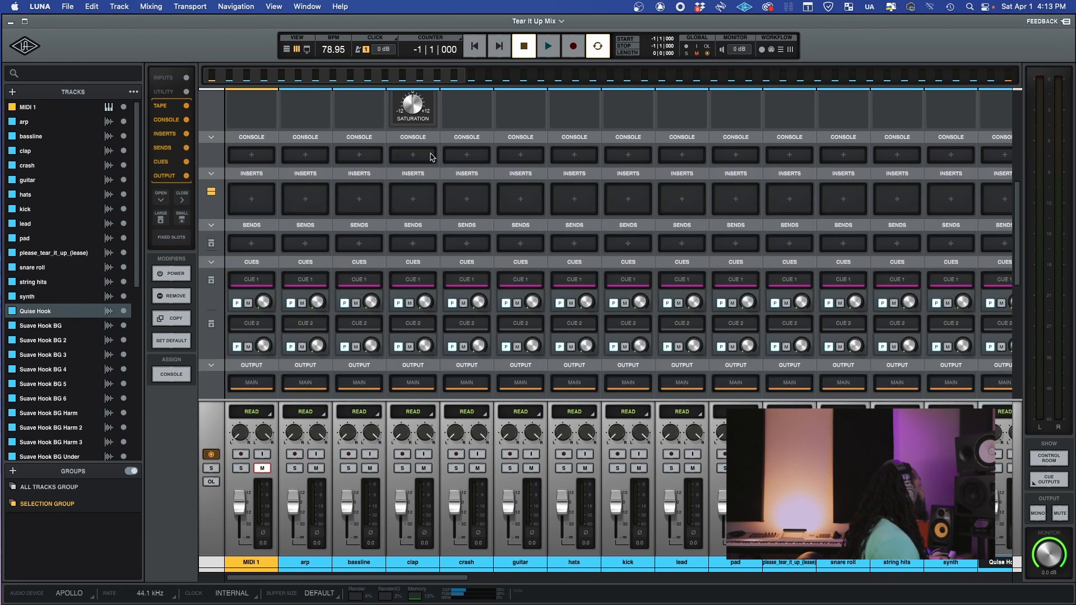
{"action": "left_click", "coordinate": [419, 157]}
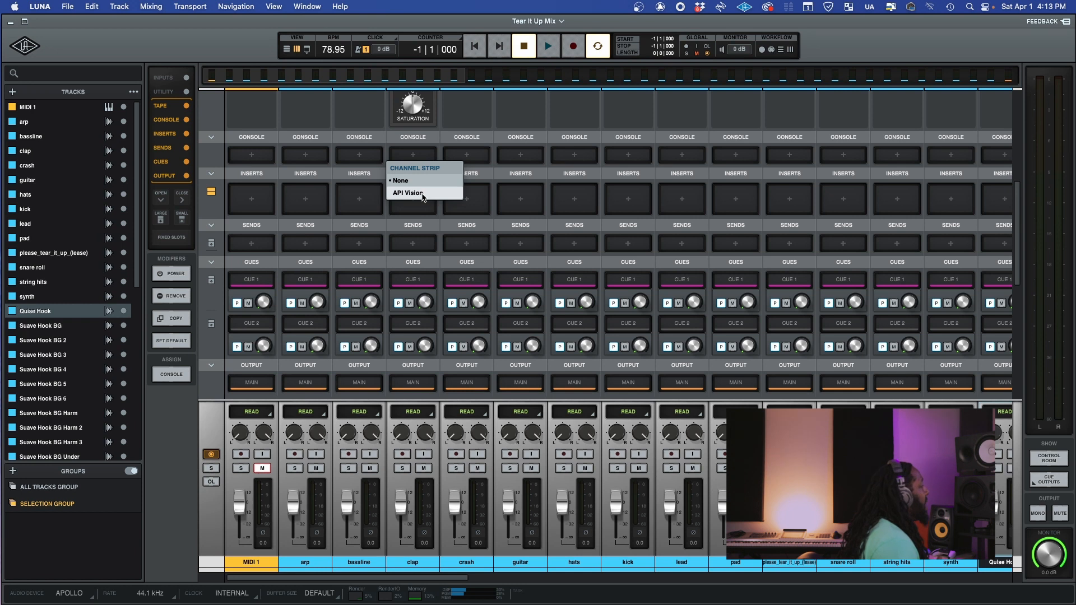